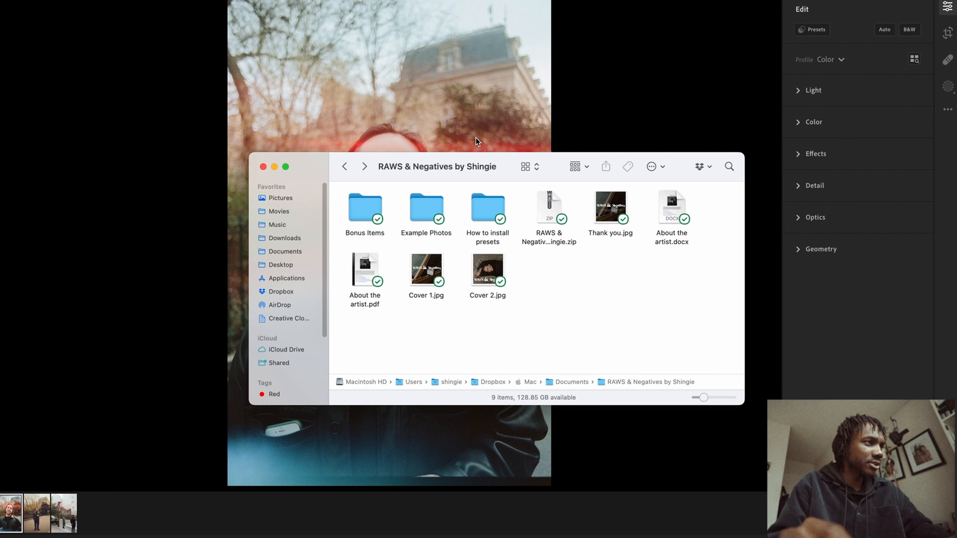
# Open the Jpg instructions folder inside the How to install presets folder
pyautogui.click(483, 204)
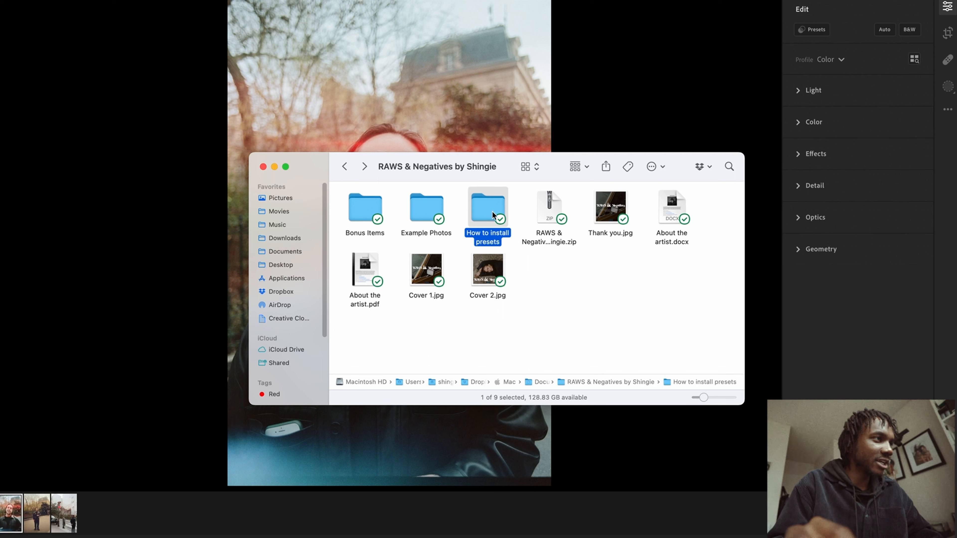
pyautogui.doubleClick(494, 206)
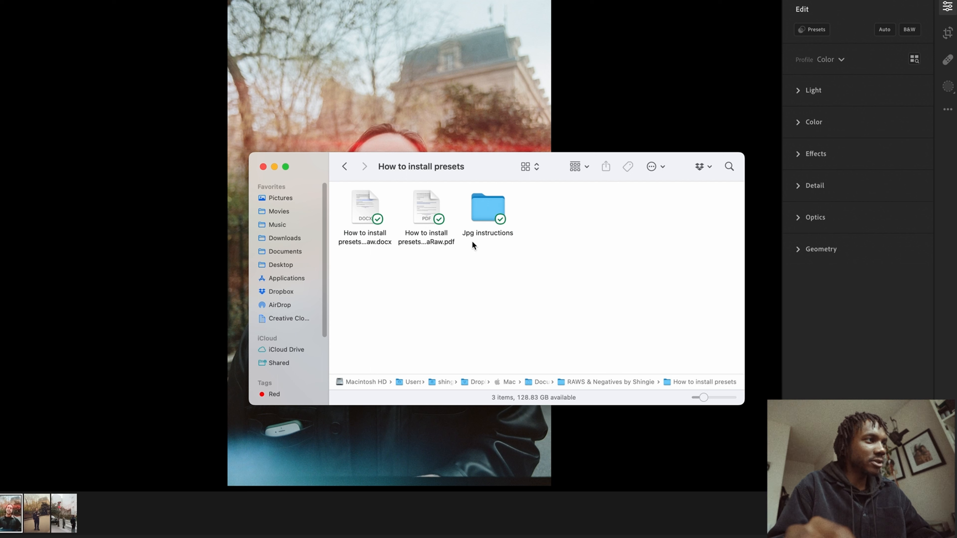
pyautogui.doubleClick(494, 206)
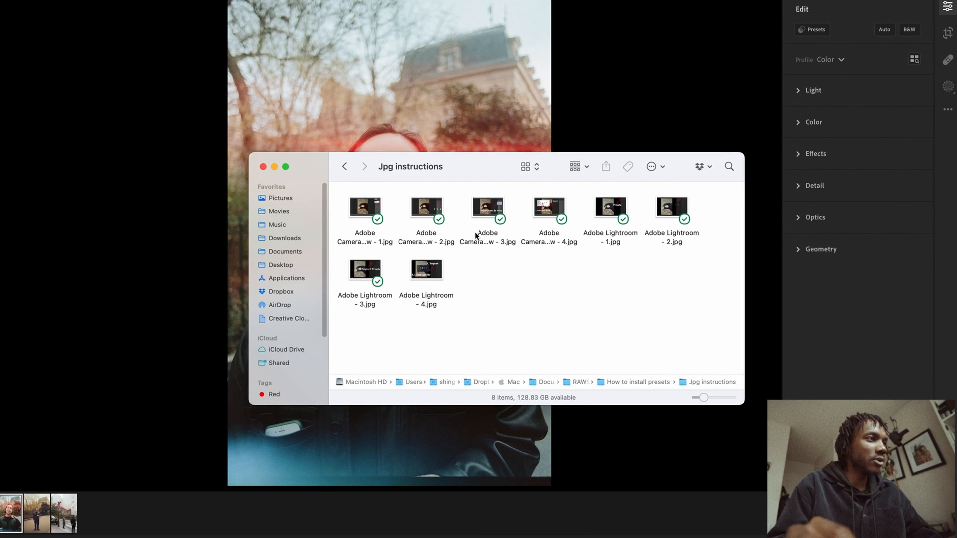
# Preview the Adobe Camera Raw and Lightroom instruction images one after another, then close the preview
pyautogui.doubleClick(364, 208)
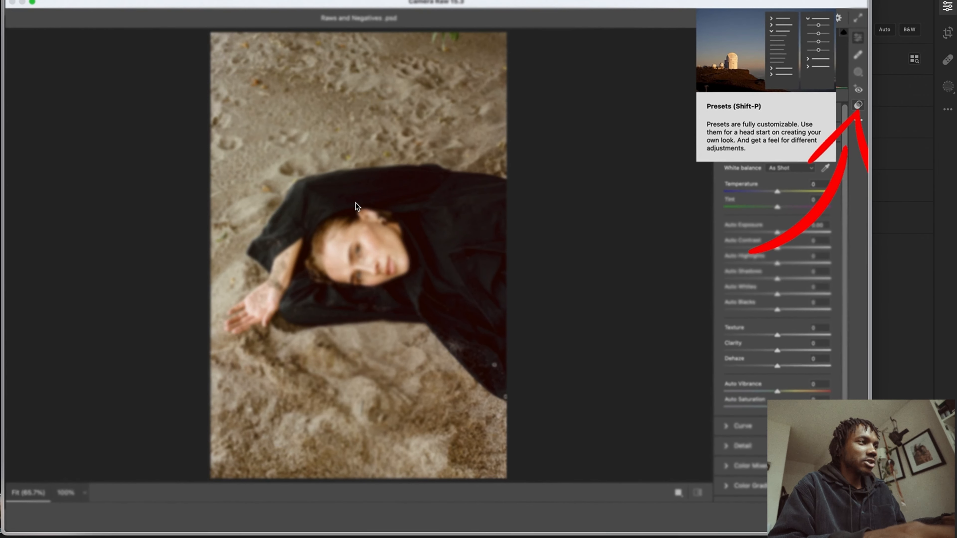
pyautogui.press('Right')
pyautogui.press('Right')
pyautogui.press('Right')
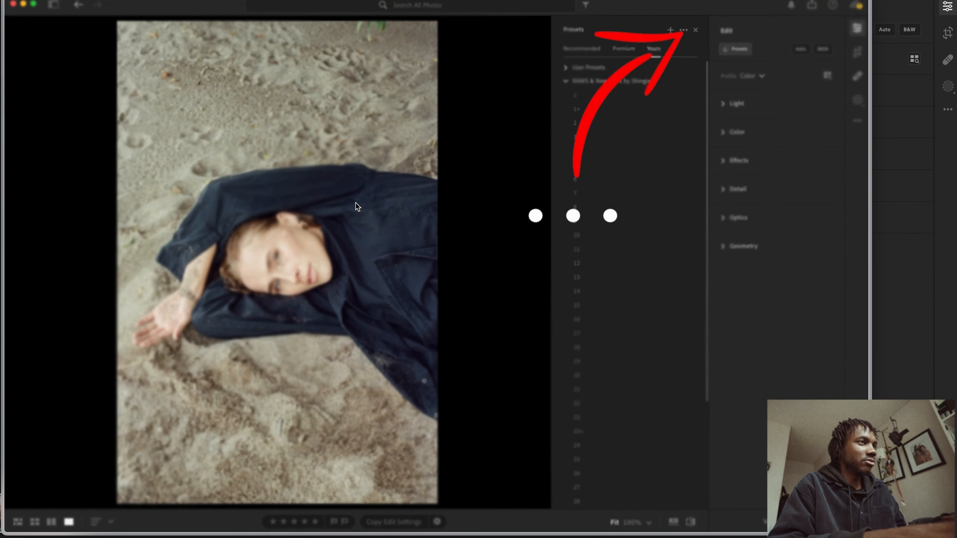
pyautogui.press('Escape')
pyautogui.click(511, 273)
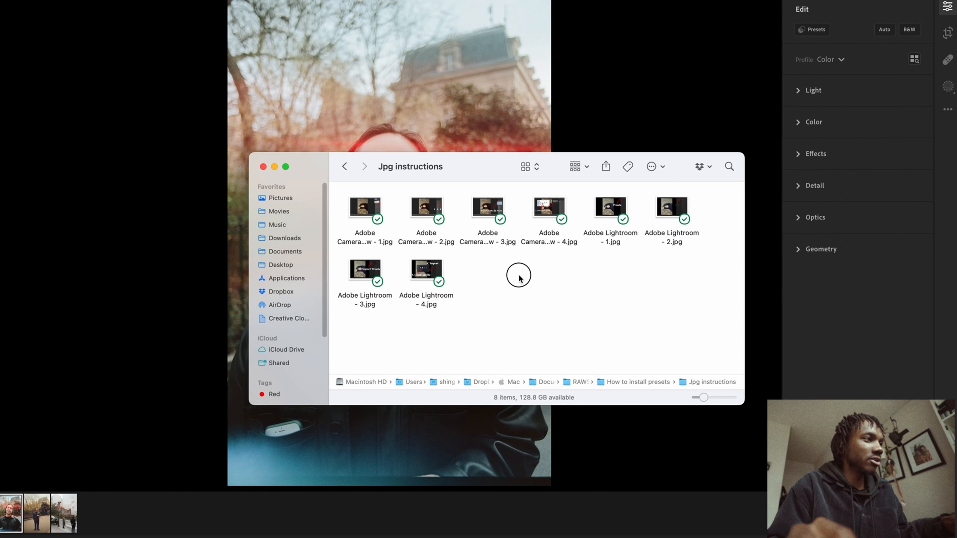
# Return to the How to install presets folder and preview the installation instructions document, then switch back to the photo
pyautogui.click(341, 166)
pyautogui.moveTo(441, 296); pyautogui.dragTo(322, 174)
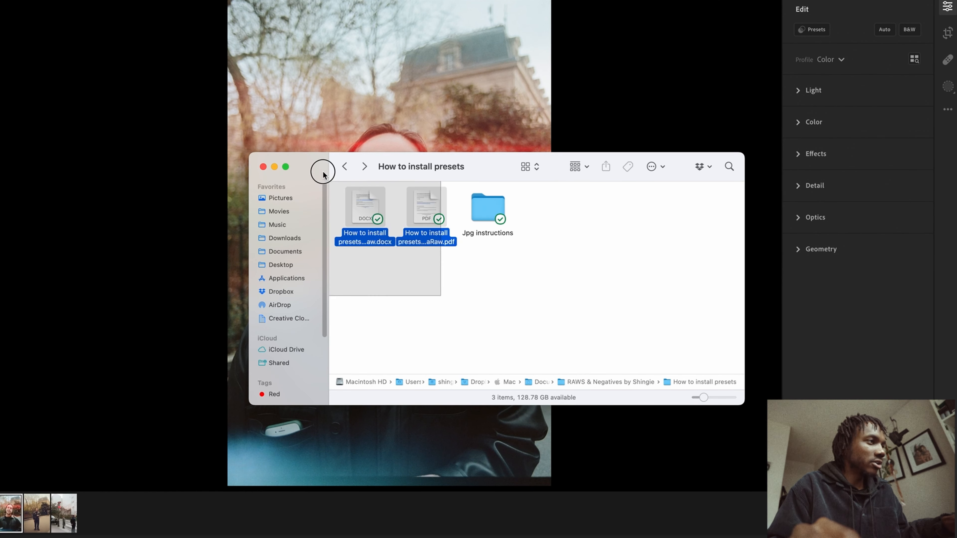
pyautogui.click(381, 286)
pyautogui.click(363, 197)
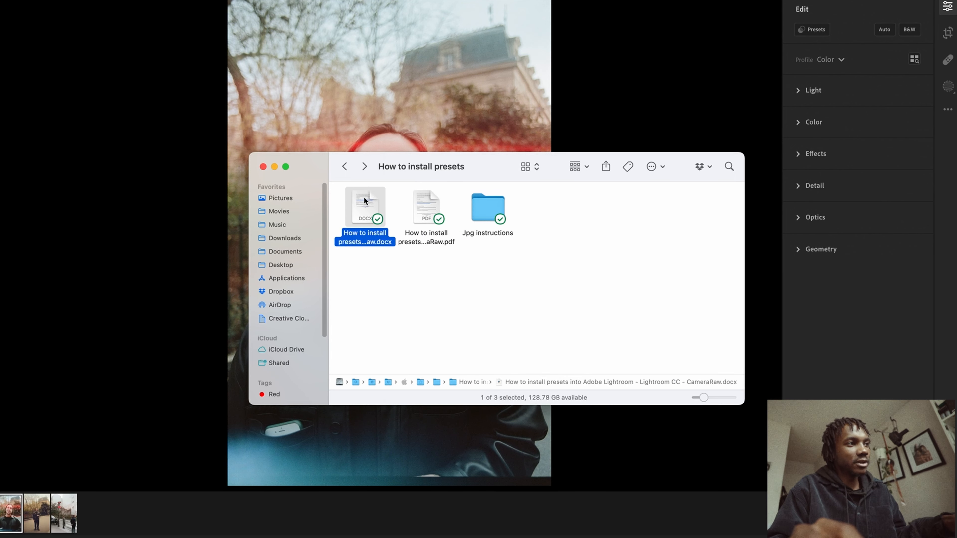
pyautogui.press('space')
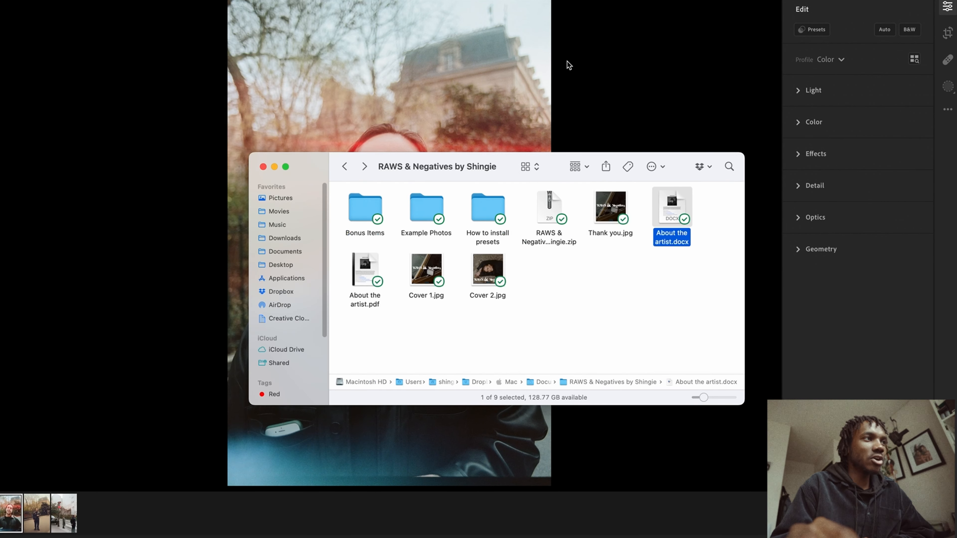
pyautogui.click(504, 71)
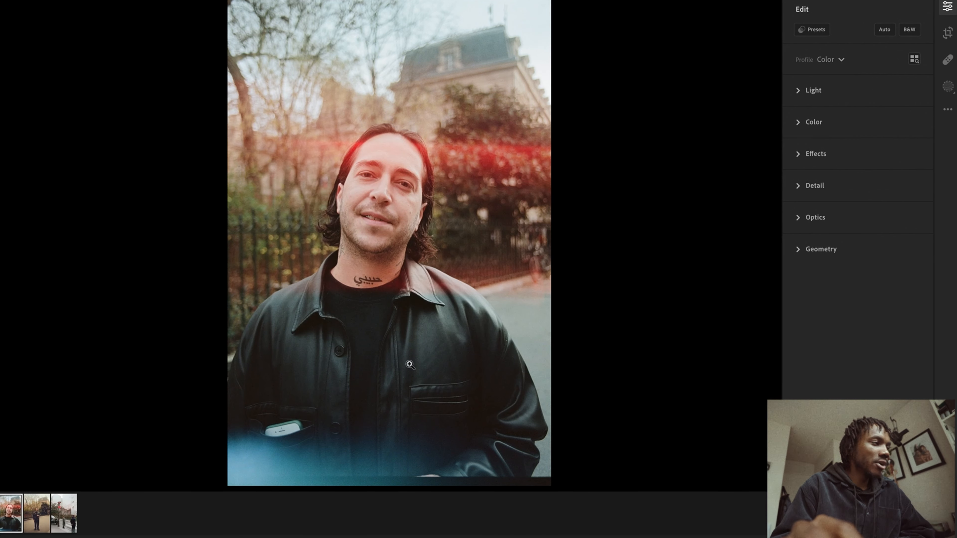
# Open the Presets panel and try several presets from the RAWS & Negatives by Shingie group on the photo
pyautogui.click(811, 29)
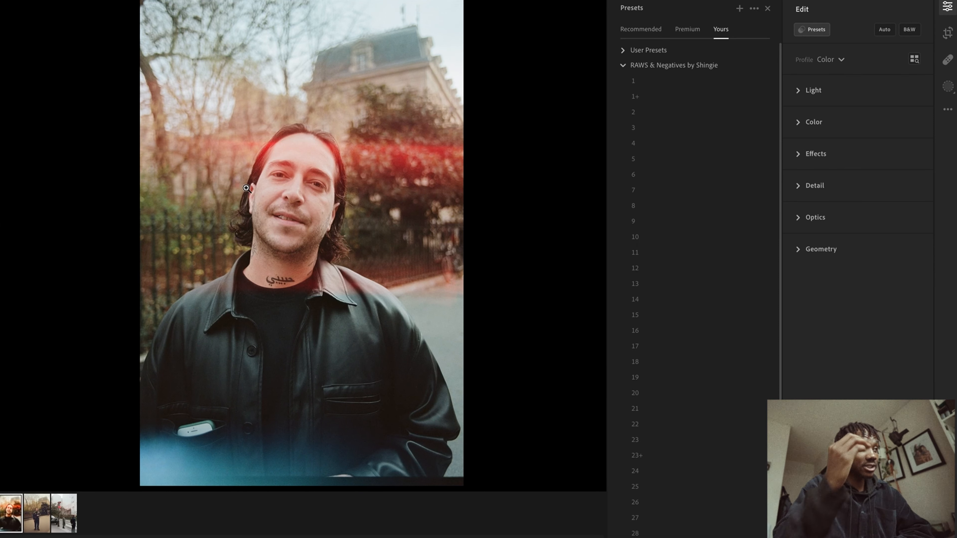
pyautogui.click(627, 114)
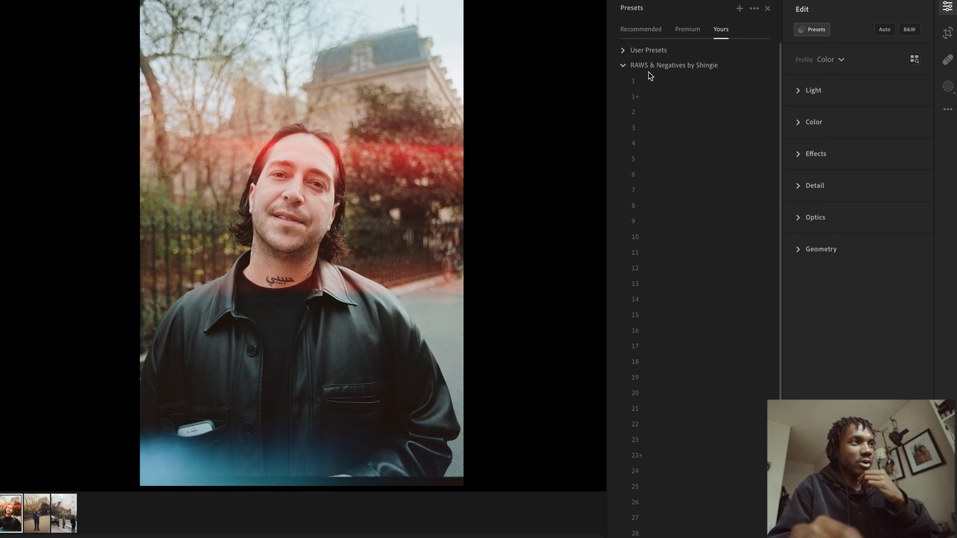
pyautogui.click(650, 79)
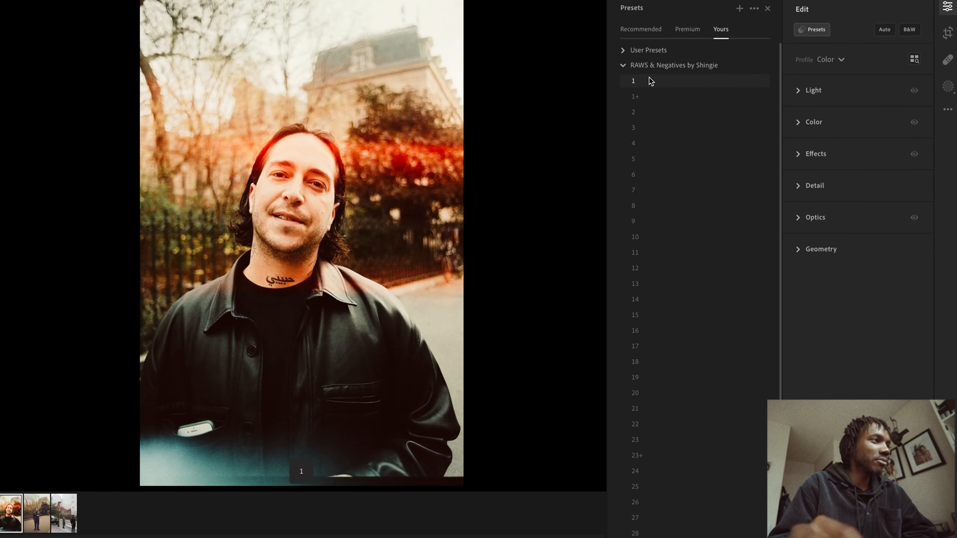
pyautogui.click(651, 93)
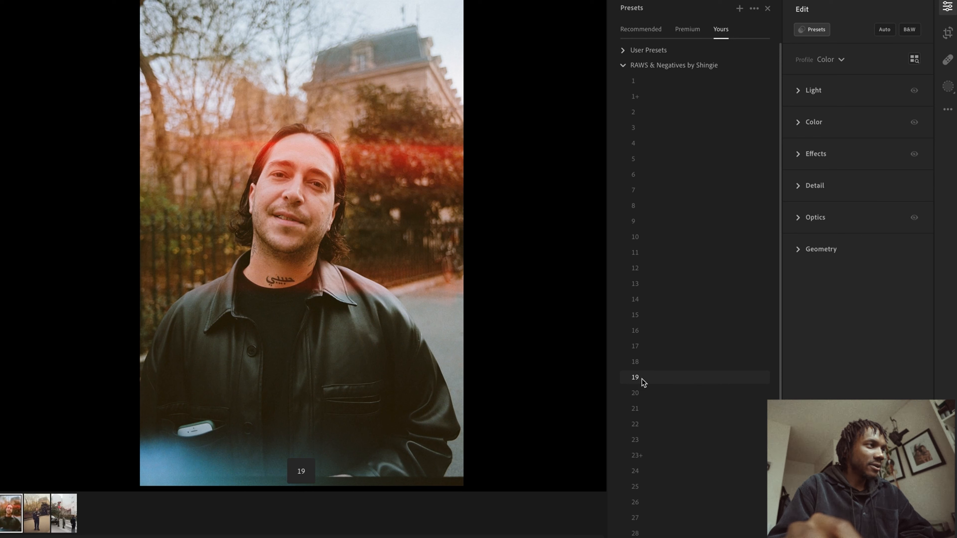
pyautogui.click(643, 409)
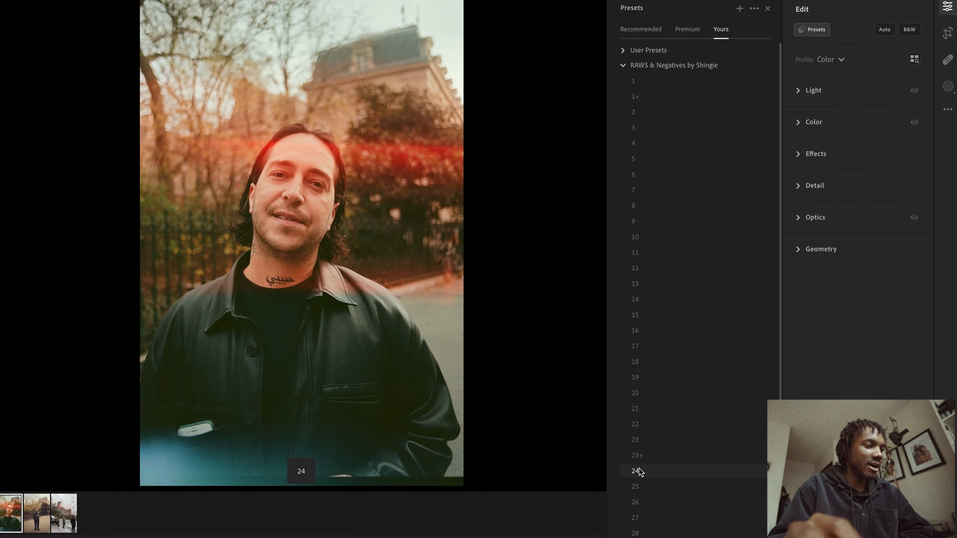
# Scroll through the RAWS & Negatives preset list and try more presets on the photo
pyautogui.scroll(-1, 642, 487)
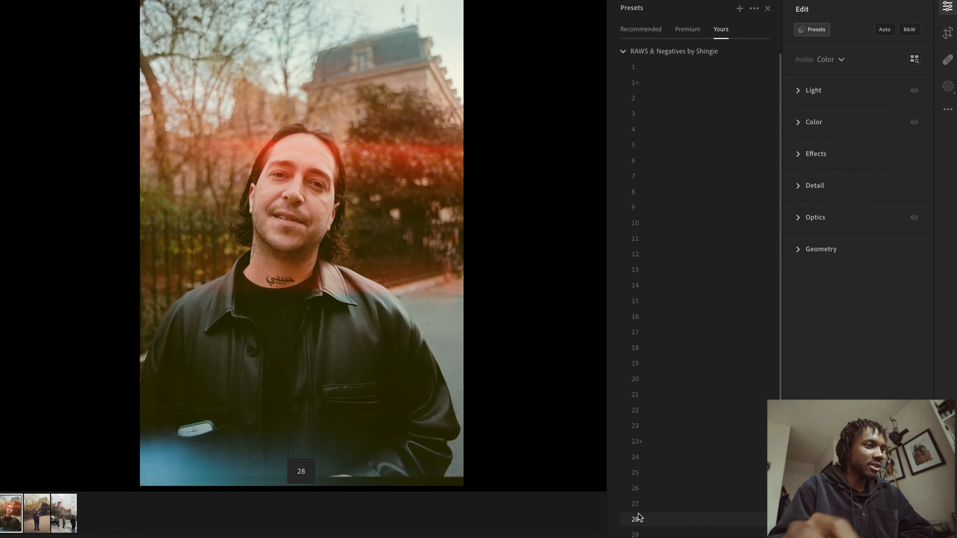
pyautogui.scroll(-1, 643, 522)
pyautogui.click(644, 521)
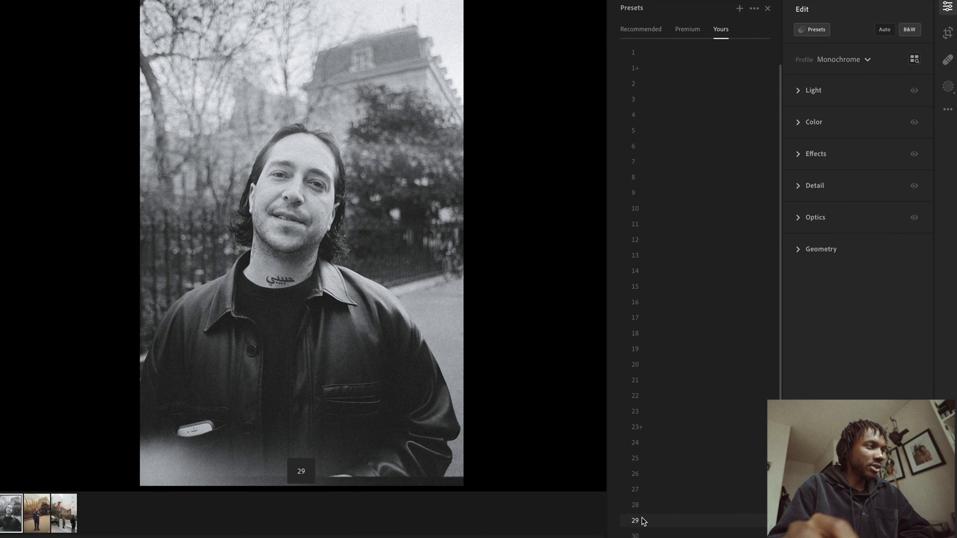
pyautogui.scroll(-3, 643, 527)
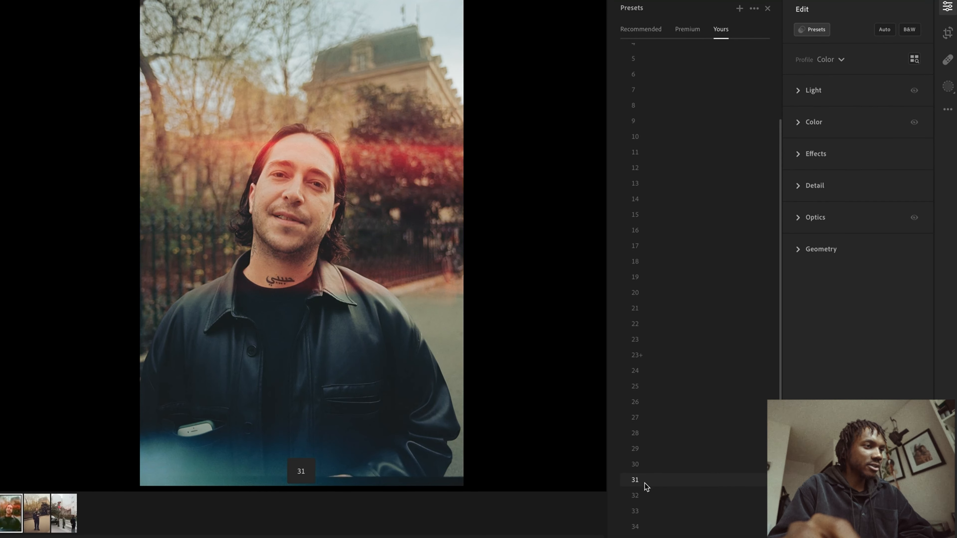
pyautogui.scroll(-1, 643, 527)
pyautogui.scroll(-1, 642, 529)
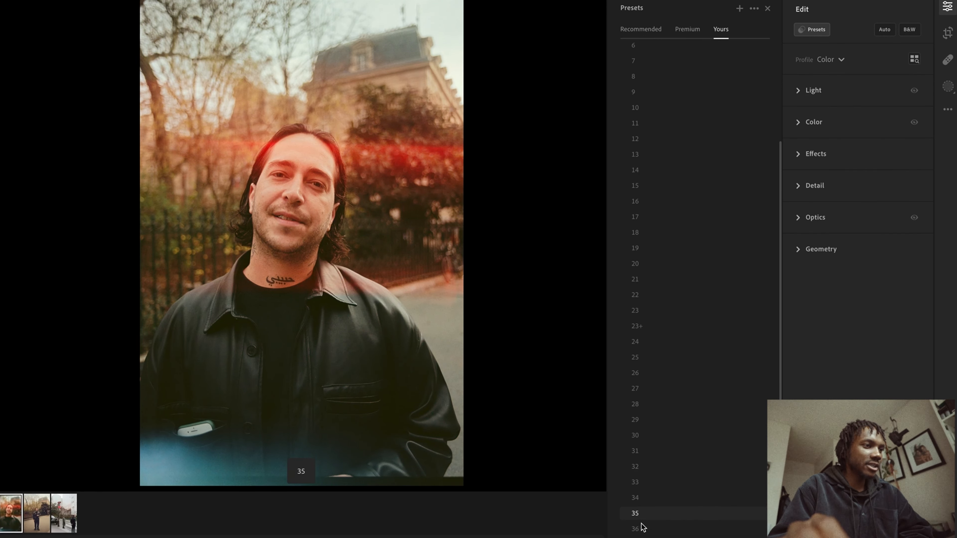
pyautogui.click(637, 524)
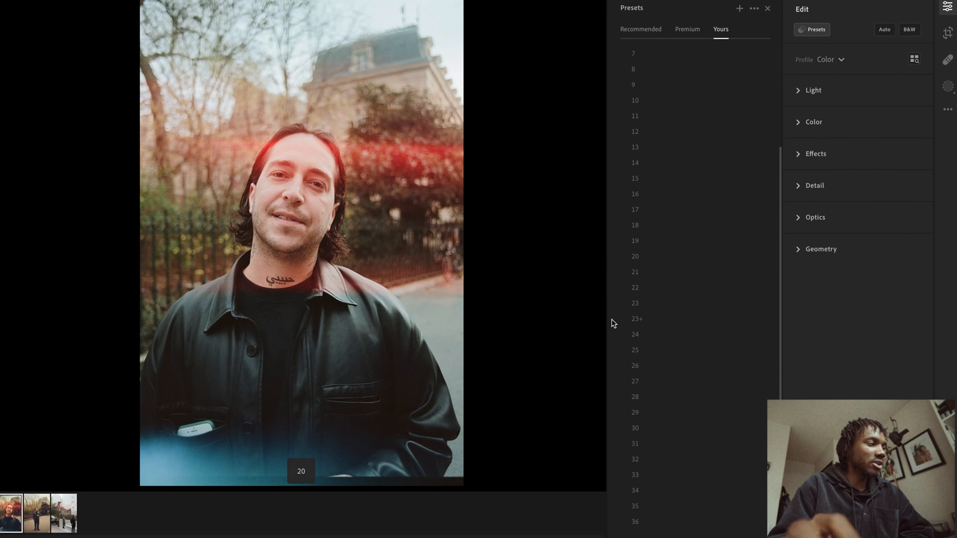
pyautogui.click(684, 194)
pyautogui.scroll(9, 682, 151)
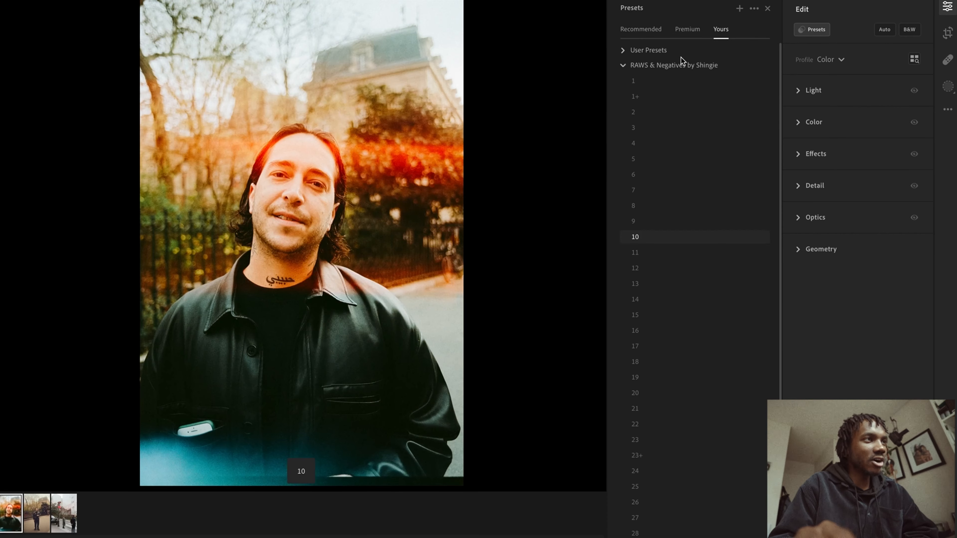
pyautogui.click(659, 99)
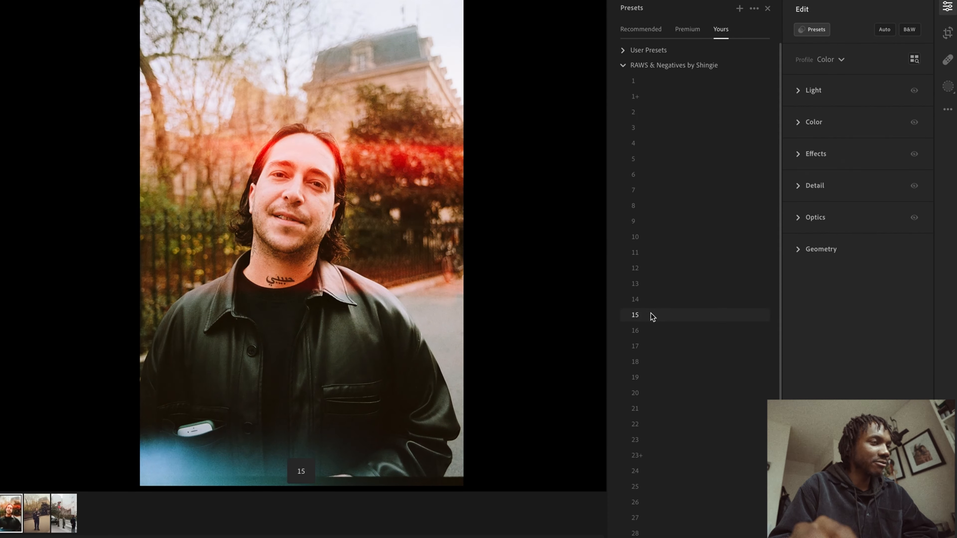
pyautogui.click(660, 125)
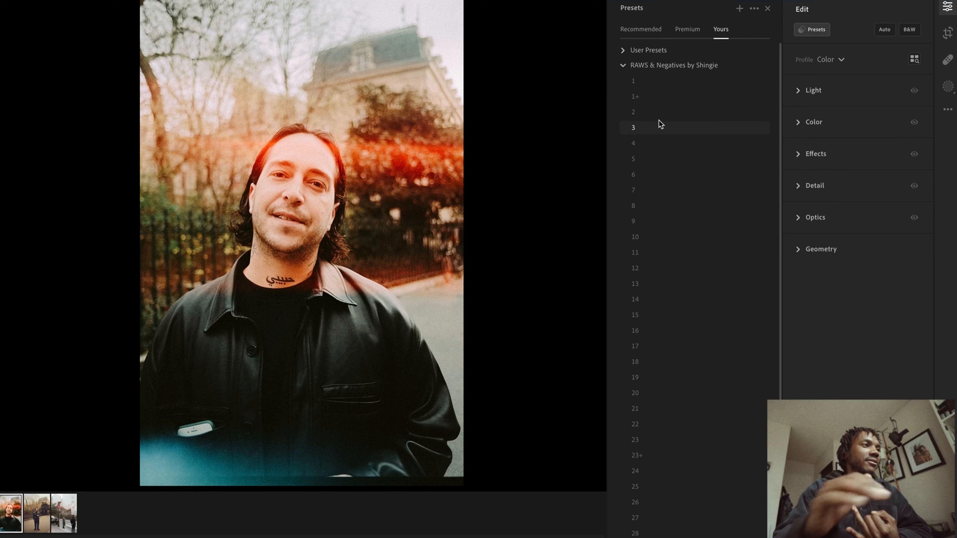
pyautogui.scroll(-4, 650, 334)
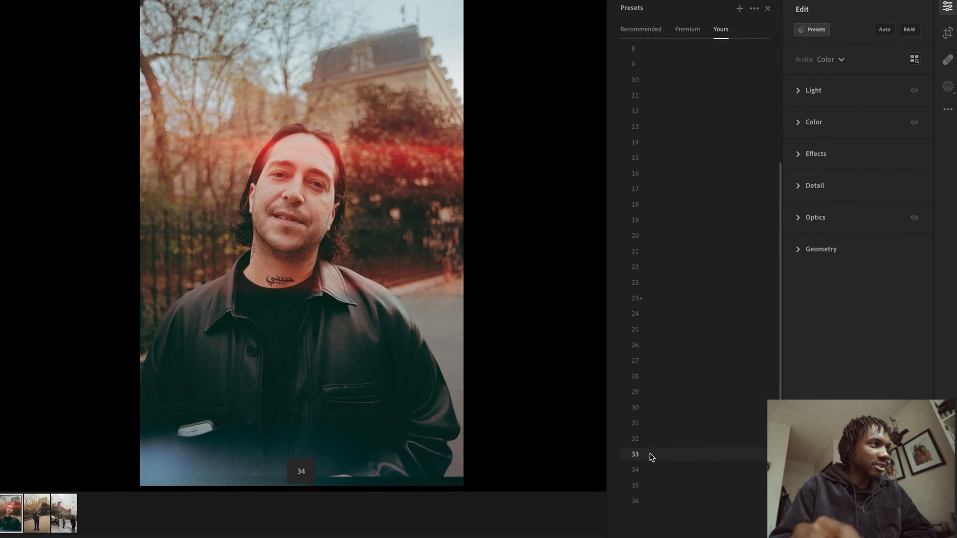
pyautogui.scroll(5, 657, 107)
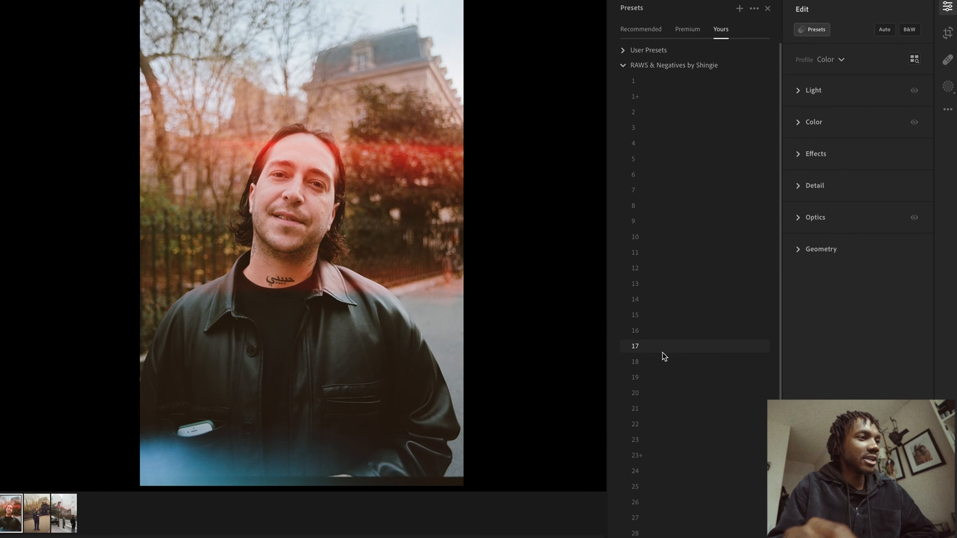
pyautogui.scroll(-5, 650, 410)
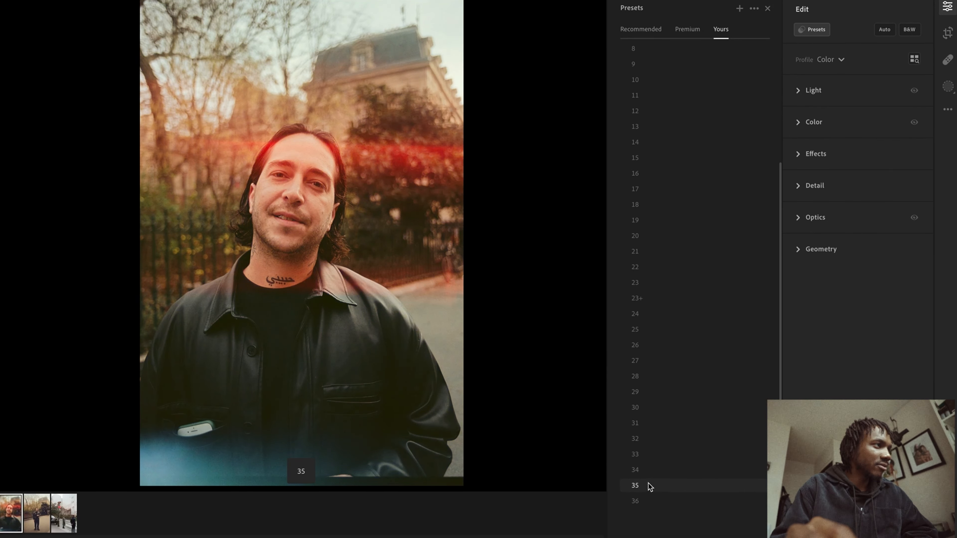
# Apply preset 36 and nudge its Amount slider
pyautogui.click(647, 503)
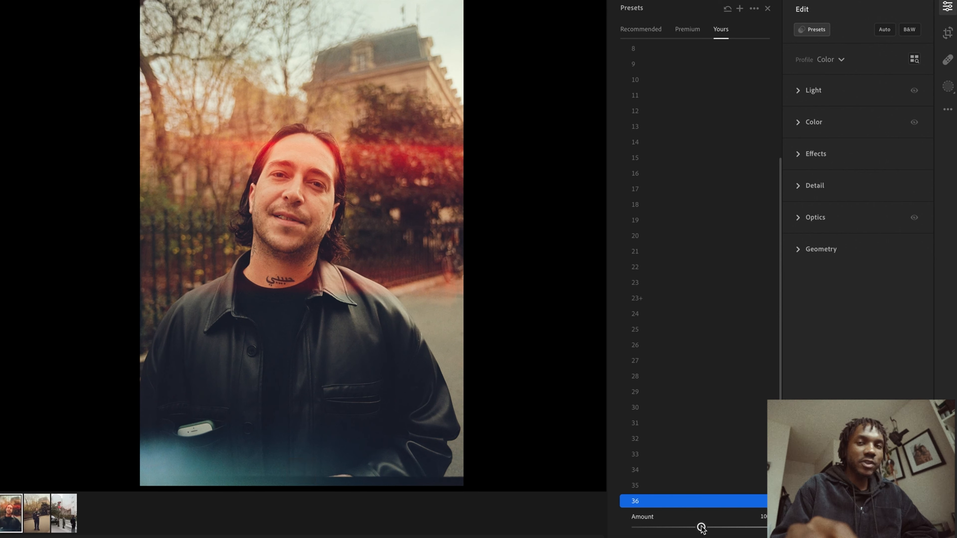
pyautogui.moveTo(701, 528)
pyautogui.mouseDown()
pyautogui.moveTo(730, 527)
pyautogui.moveTo(641, 526)
pyautogui.moveTo(735, 518)
pyautogui.moveTo(613, 515)
pyautogui.moveTo(737, 520)
pyautogui.moveTo(677, 528)
pyautogui.moveTo(700, 528)
pyautogui.mouseUp()
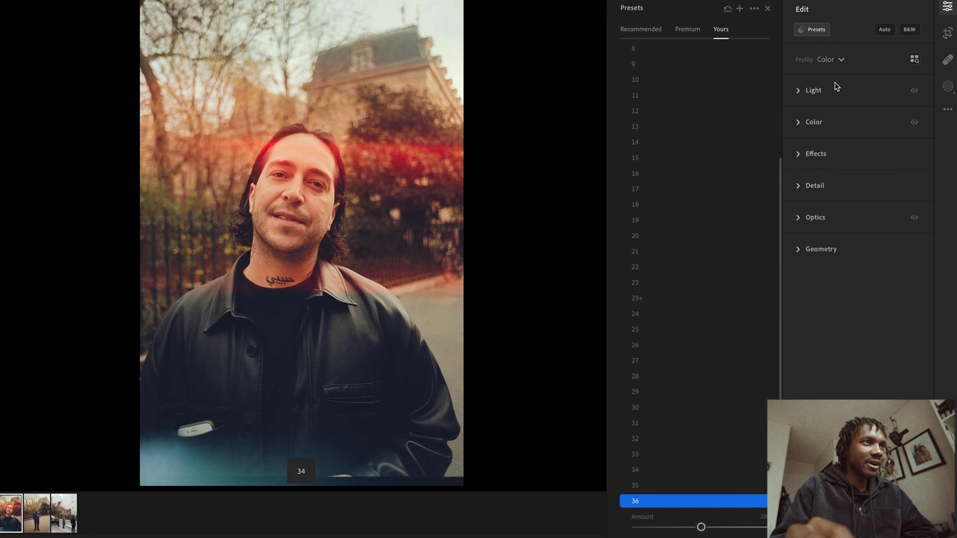
# Expand the Light section, collapse the Point Curve, and set Exposure to +0.57
pyautogui.click(829, 89)
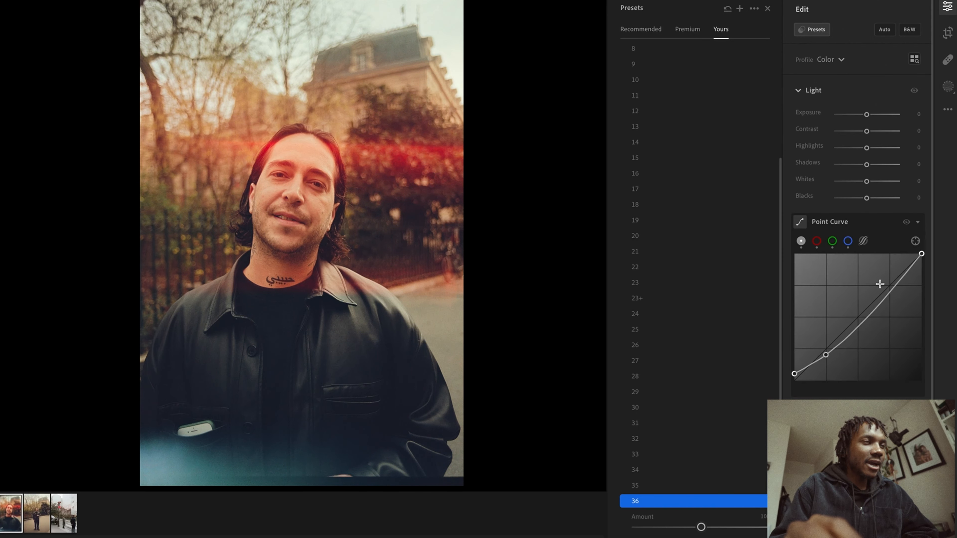
pyautogui.click(918, 222)
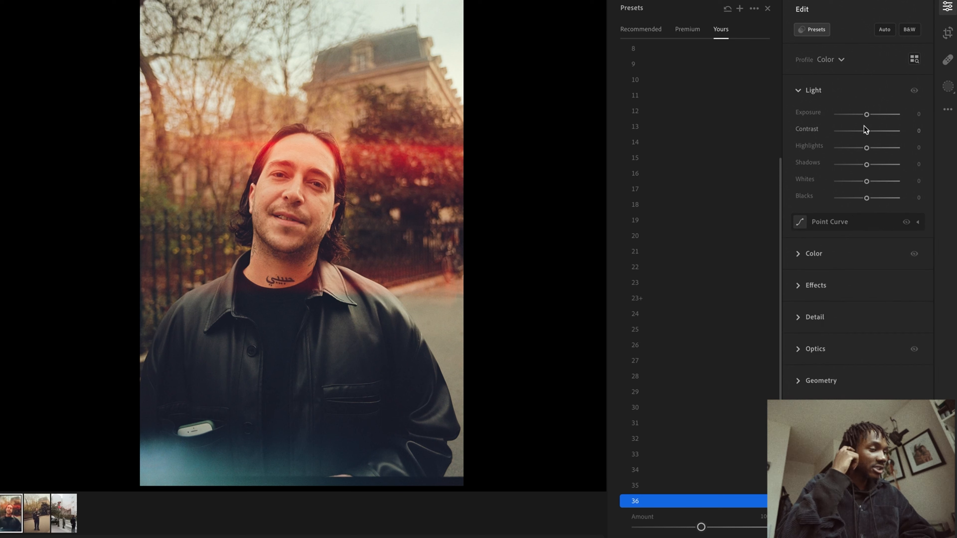
pyautogui.moveTo(866, 115); pyautogui.dragTo(870, 115)
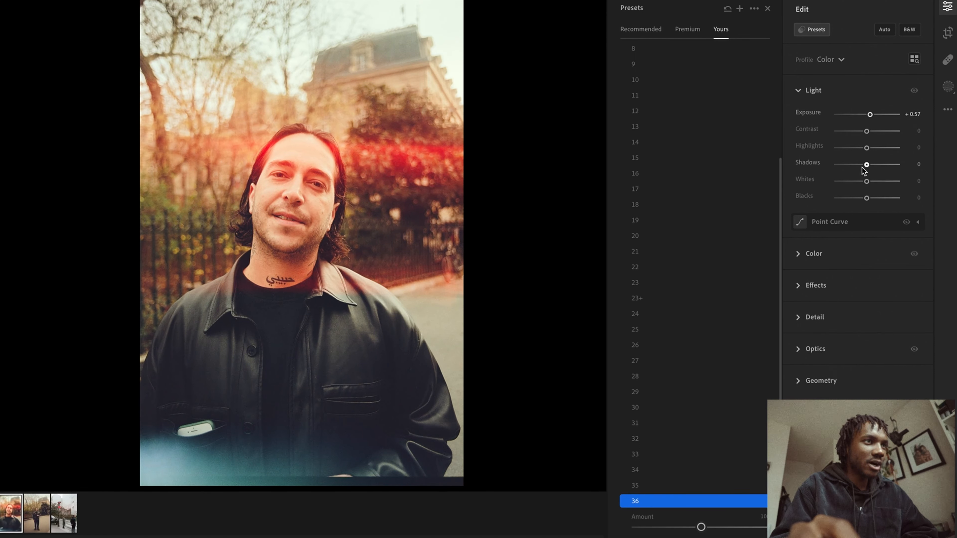
# Set Highlights to -47, Shadows to -19, Blacks to -33, Whites to -11 and Contrast to -16
pyautogui.moveTo(867, 165); pyautogui.dragTo(856, 197)
pyautogui.moveTo(866, 145); pyautogui.dragTo(852, 148)
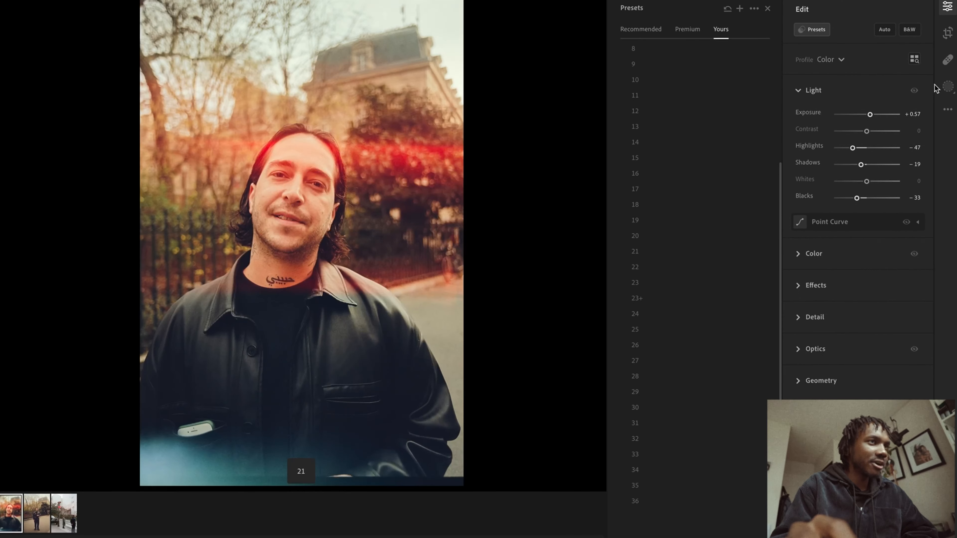
pyautogui.moveTo(866, 181)
pyautogui.mouseDown()
pyautogui.moveTo(855, 182)
pyautogui.moveTo(889, 182)
pyautogui.moveTo(865, 172)
pyautogui.mouseUp()
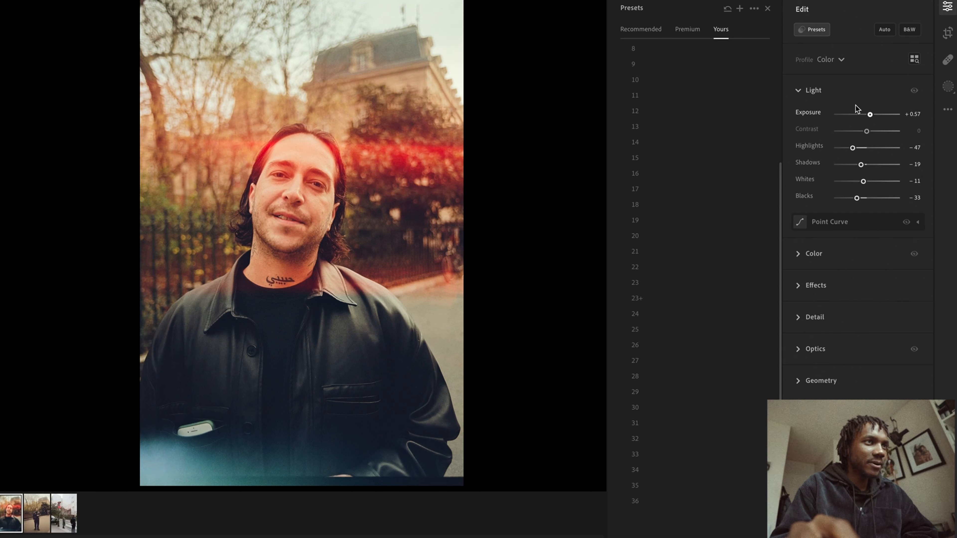
pyautogui.moveTo(876, 132); pyautogui.dragTo(865, 125)
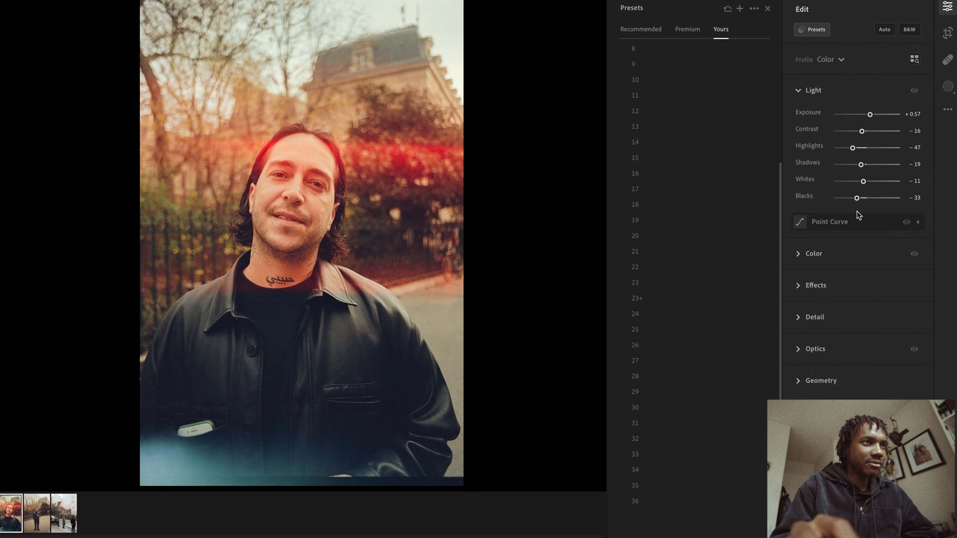
# Expand the curve and switch it to the parametric Tone Curve
pyautogui.click(835, 223)
pyautogui.click(864, 241)
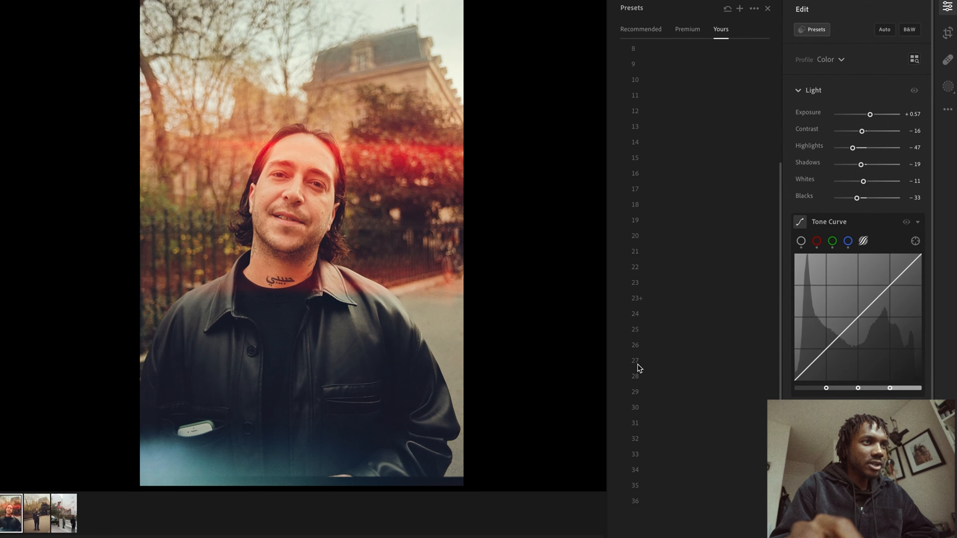
# With the tone curve's targeted adjustment tool, drag on the photo to darken the shadows to about -74 and trim lights and highlights
pyautogui.click(915, 242)
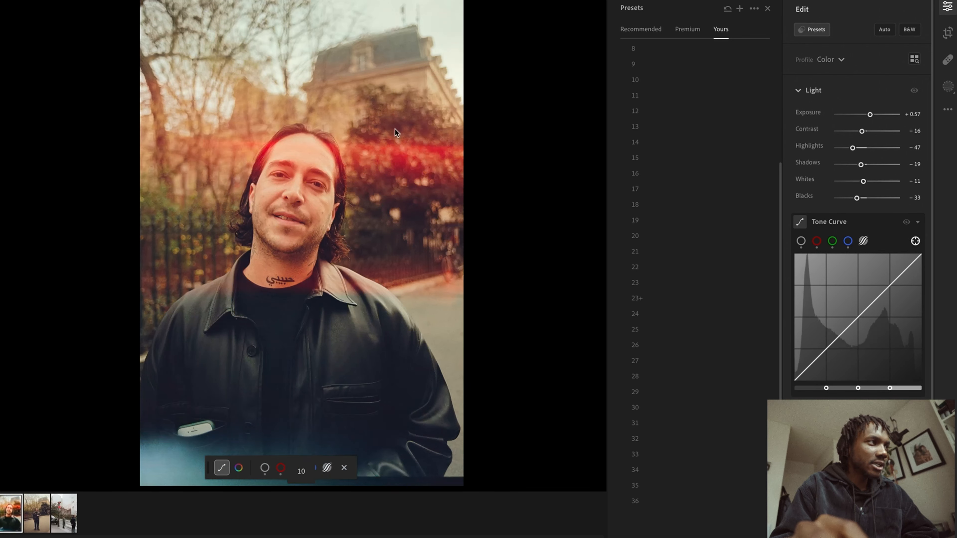
pyautogui.moveTo(357, 413); pyautogui.dragTo(320, 436)
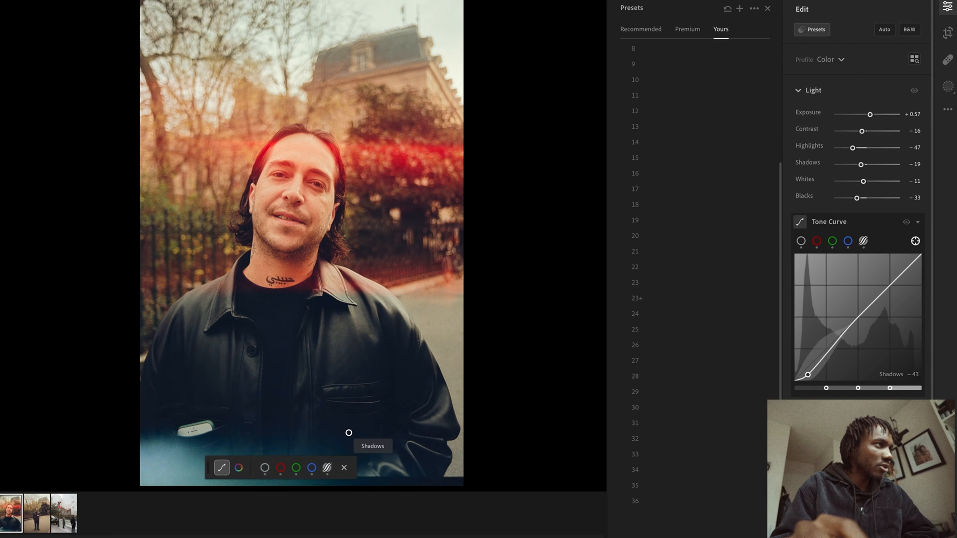
pyautogui.moveTo(297, 146)
pyautogui.mouseDown()
pyautogui.moveTo(331, 145)
pyautogui.moveTo(307, 146)
pyautogui.mouseUp()
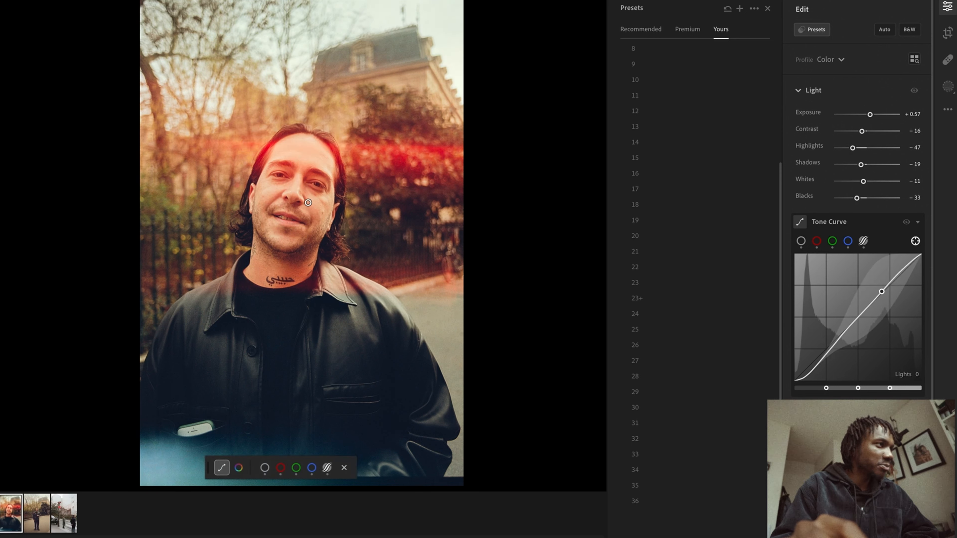
pyautogui.moveTo(313, 210)
pyautogui.mouseDown()
pyautogui.moveTo(332, 210)
pyautogui.moveTo(316, 211)
pyautogui.mouseUp()
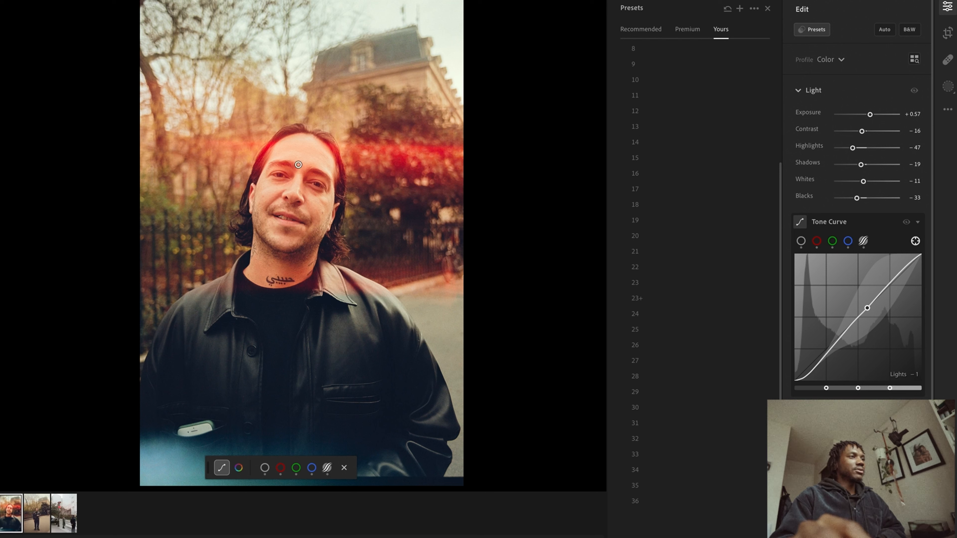
pyautogui.moveTo(287, 155); pyautogui.dragTo(296, 154)
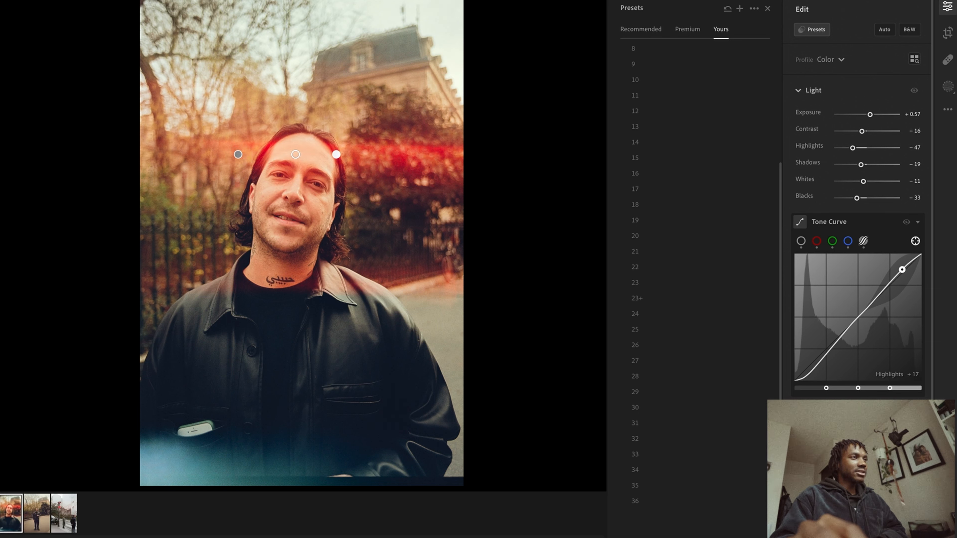
pyautogui.moveTo(444, 38); pyautogui.dragTo(423, 38)
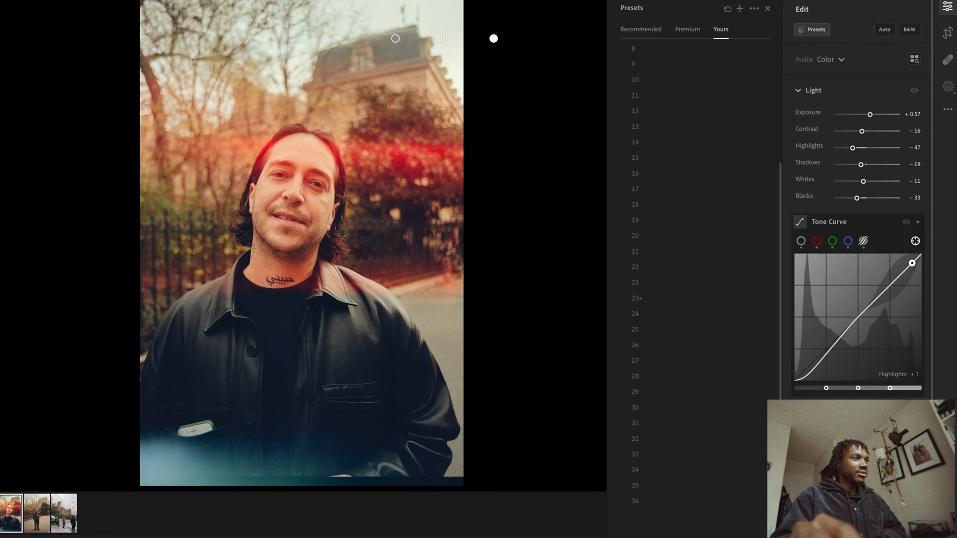
pyautogui.moveTo(455, 38); pyautogui.dragTo(453, 38)
pyautogui.moveTo(227, 403); pyautogui.dragTo(190, 402)
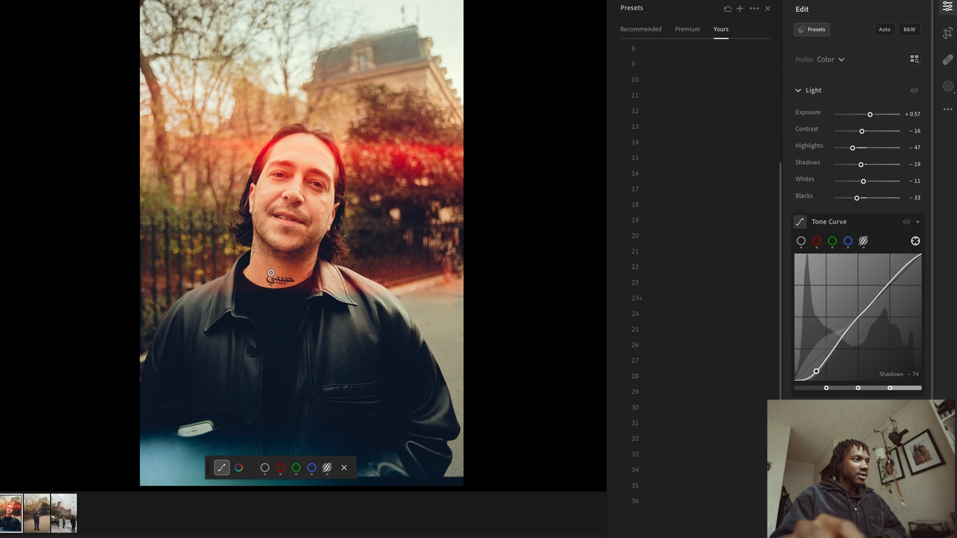
pyautogui.moveTo(260, 272); pyautogui.dragTo(262, 271)
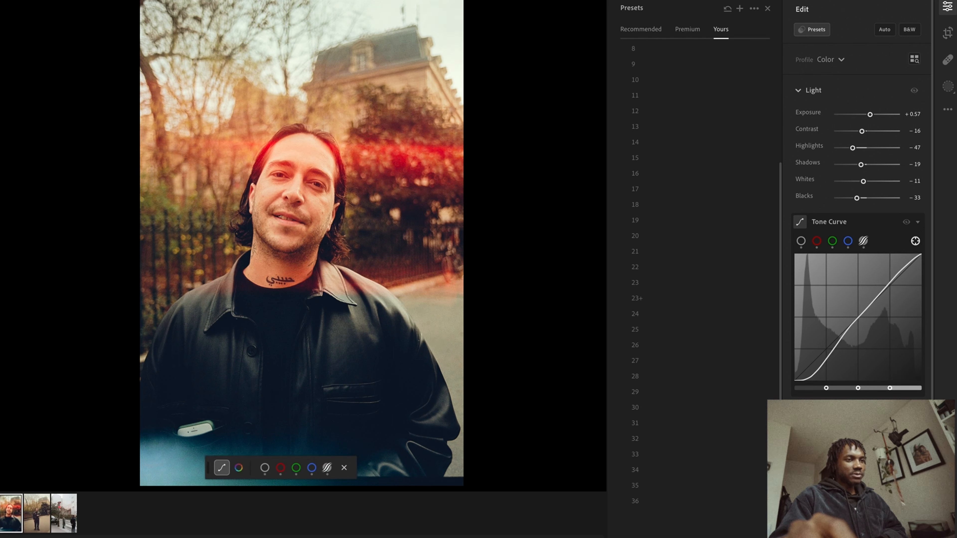
# Toggle between the edited and original versions of the portrait to compare them
pyautogui.press('\\')
pyautogui.press('\\')
pyautogui.press('\\')
pyautogui.press('\\')
pyautogui.press('\\')
pyautogui.press('\\')
pyautogui.press('\\')
pyautogui.press('\\')
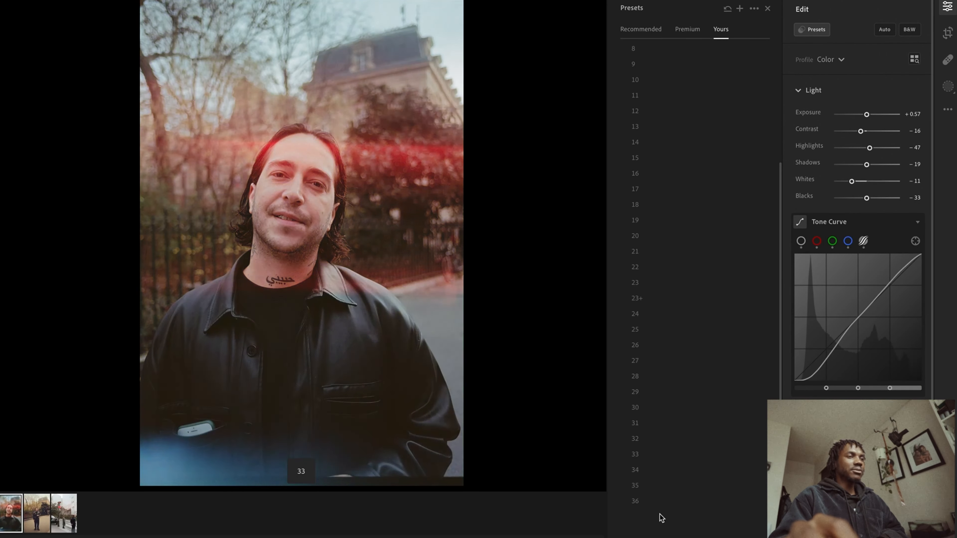
# Apply preset 14 to the portrait
pyautogui.click(728, 143)
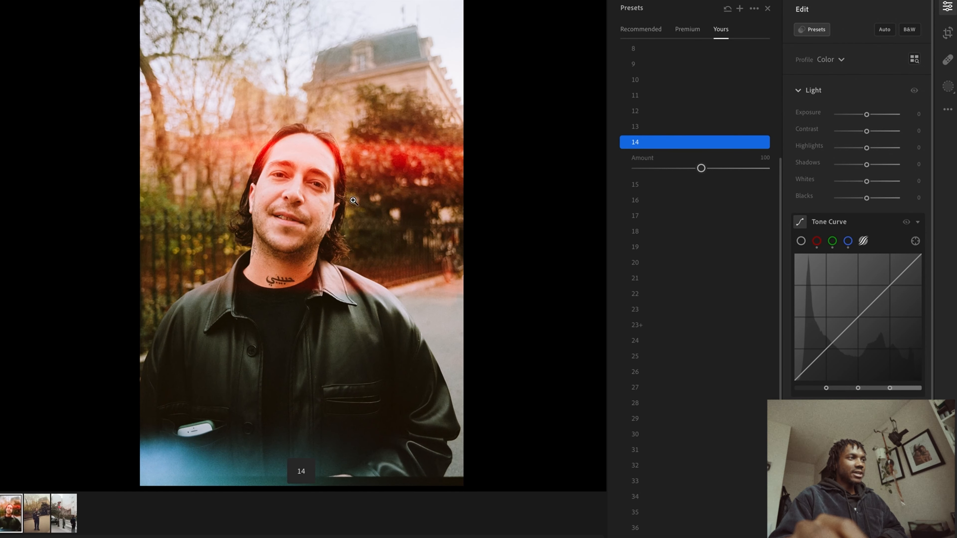
pyautogui.scroll(4, 637, 60)
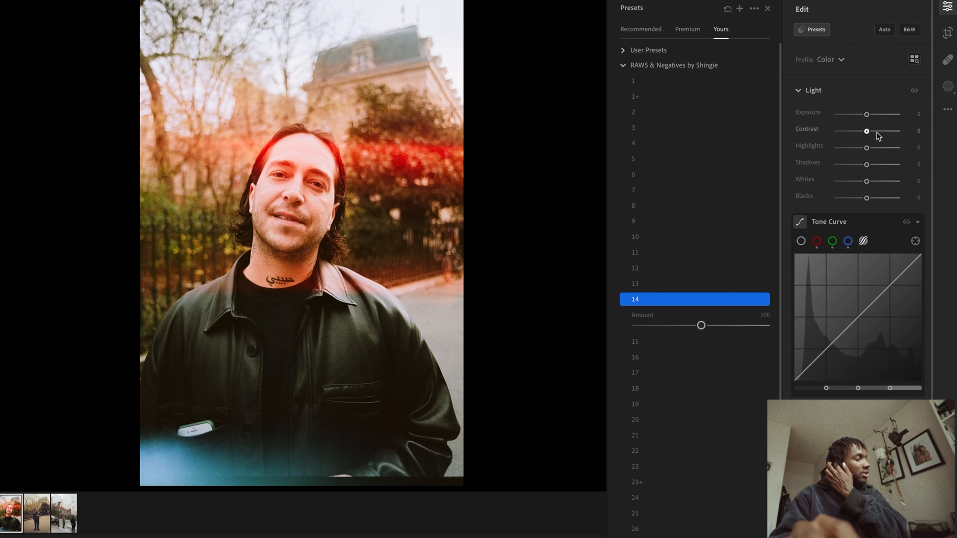
# Set Highlights to -58 and Contrast to -19
pyautogui.moveTo(866, 150)
pyautogui.mouseDown()
pyautogui.moveTo(837, 149)
pyautogui.moveTo(848, 152)
pyautogui.mouseUp()
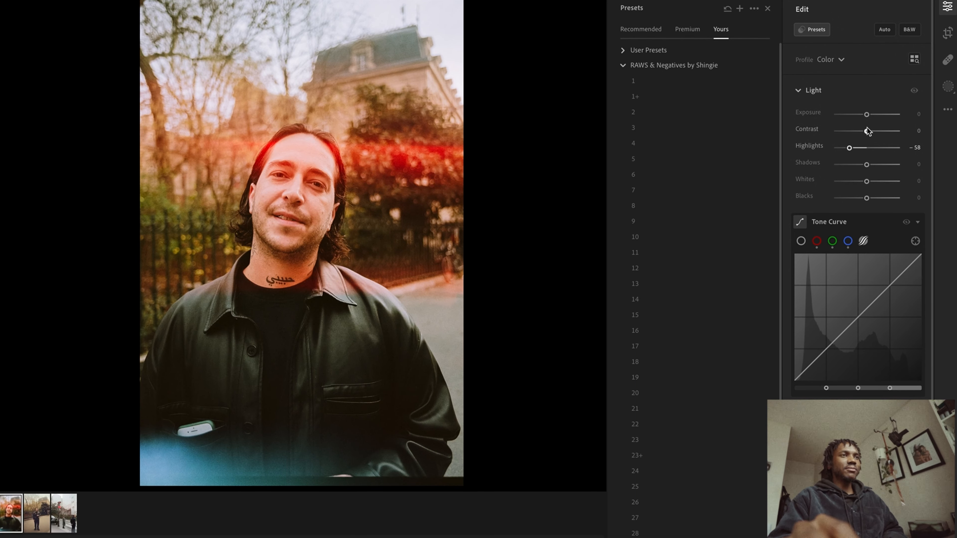
pyautogui.moveTo(866, 131)
pyautogui.mouseDown()
pyautogui.moveTo(868, 144)
pyautogui.moveTo(852, 144)
pyautogui.moveTo(860, 143)
pyautogui.mouseUp()
pyautogui.press('4')
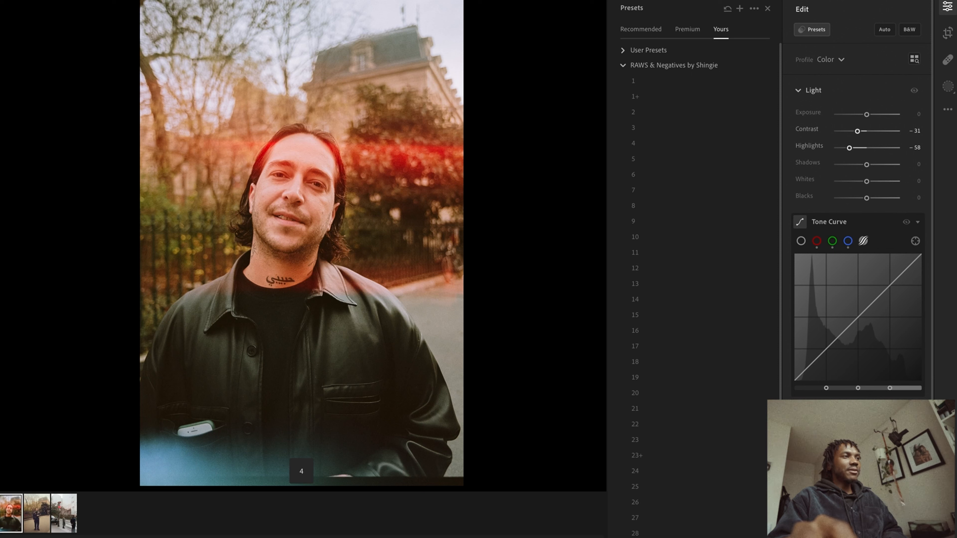
pyautogui.moveTo(857, 131); pyautogui.dragTo(861, 132)
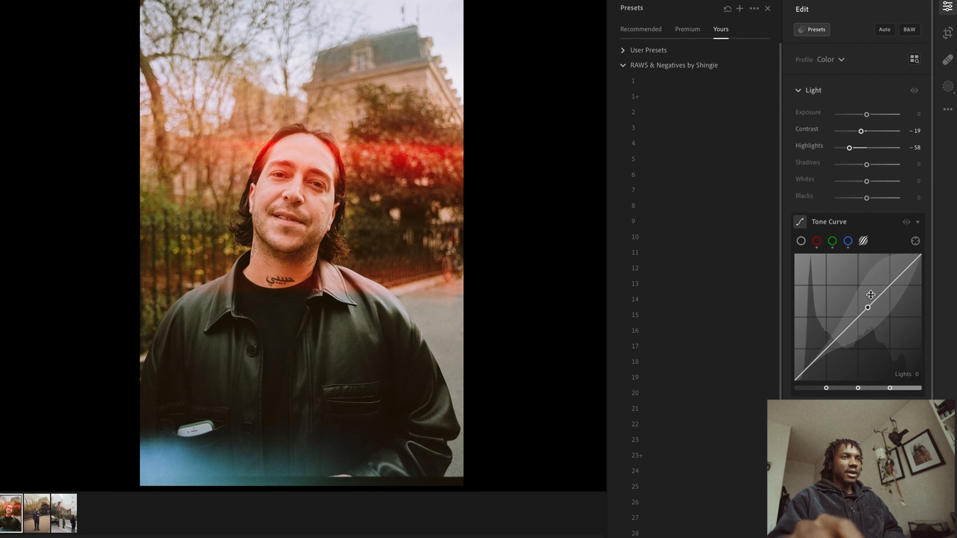
# Set Shadows to -19, Blacks to -33, Whites to +15 and Exposure to +0.06
pyautogui.moveTo(865, 197); pyautogui.dragTo(863, 165)
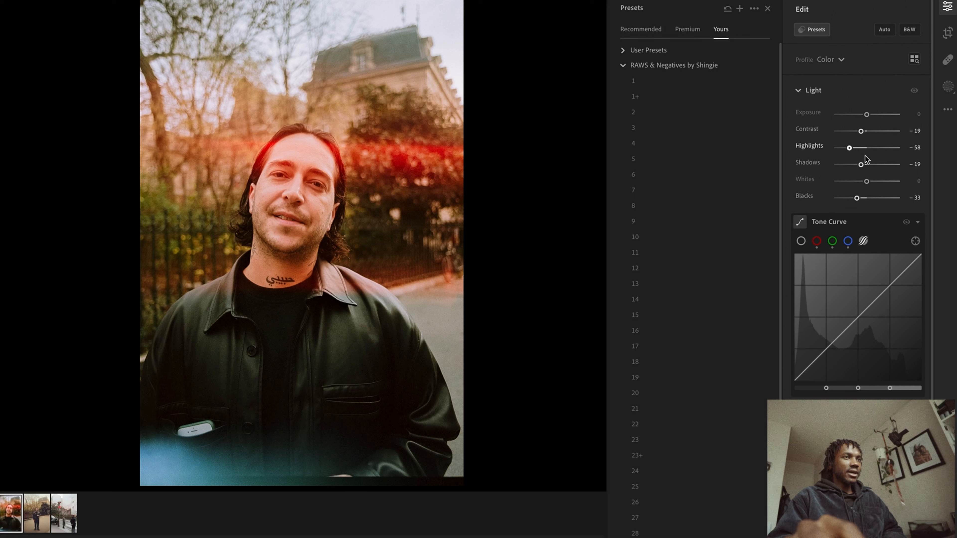
pyautogui.moveTo(866, 182); pyautogui.dragTo(872, 178)
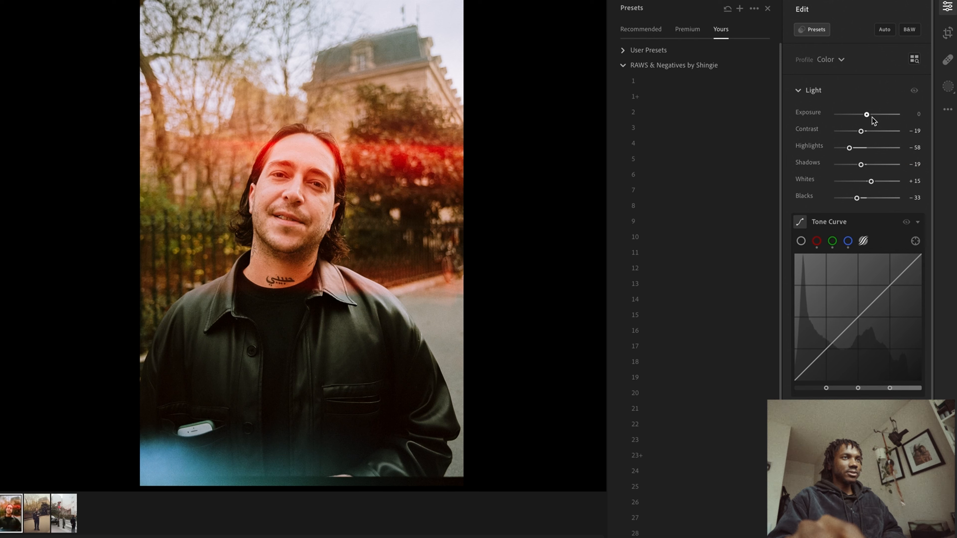
pyautogui.moveTo(869, 114); pyautogui.dragTo(868, 115)
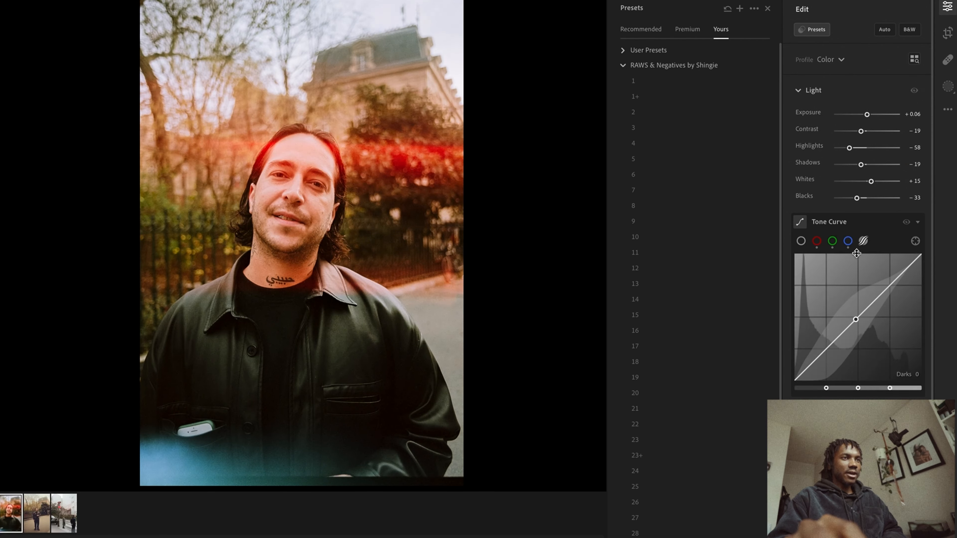
# With the parametric curve's targeted adjustment tool, drag on the photo to lower Lights to -28 and darken the shadows
pyautogui.click(864, 241)
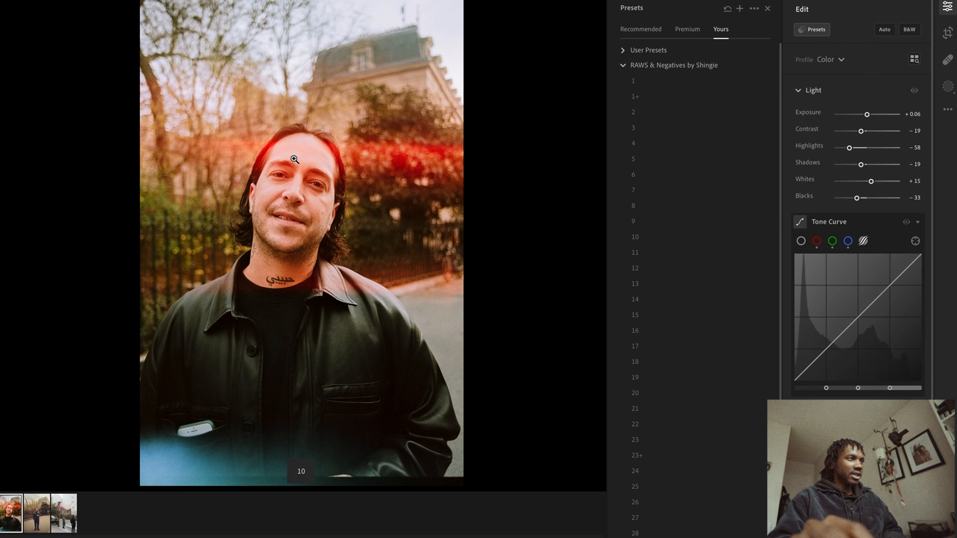
pyautogui.click(915, 241)
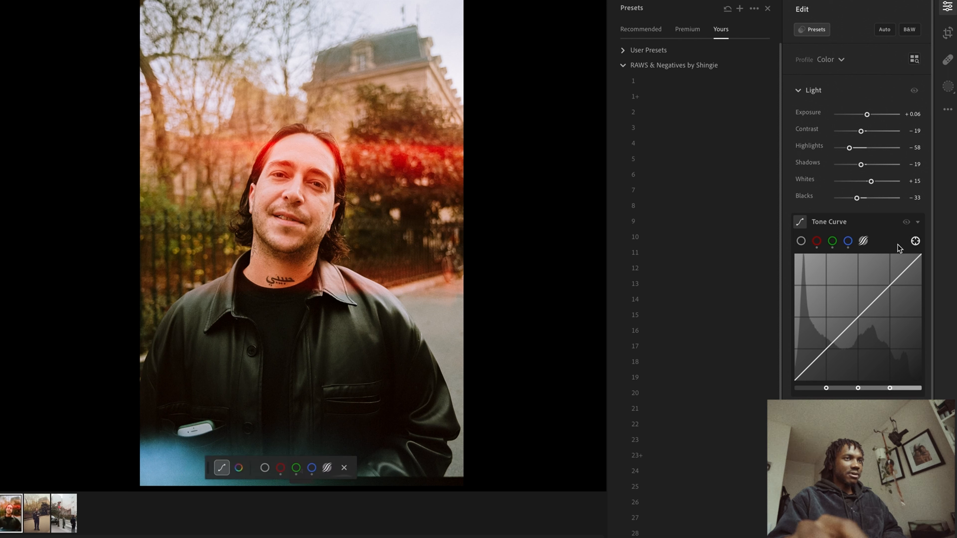
pyautogui.moveTo(277, 158)
pyautogui.mouseDown()
pyautogui.moveTo(305, 156)
pyautogui.moveTo(293, 156)
pyautogui.mouseUp()
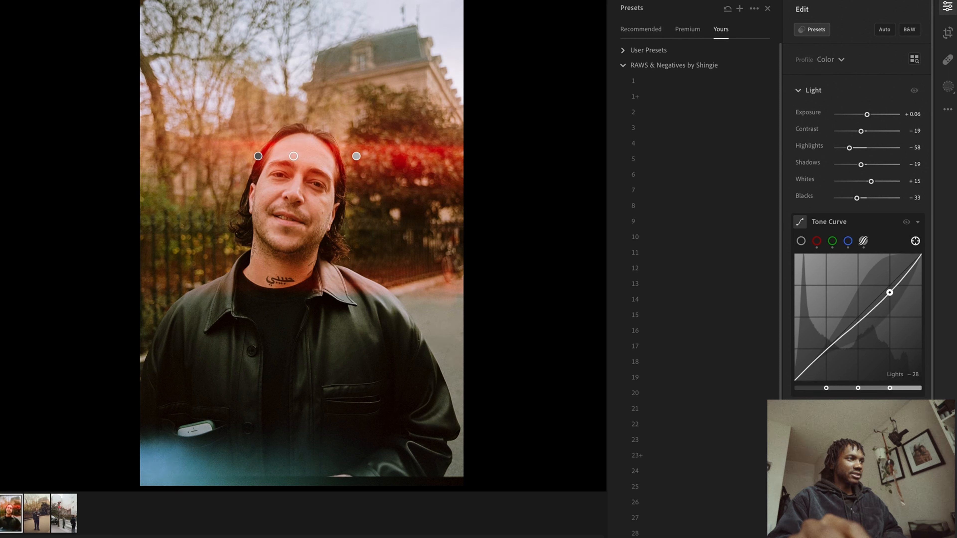
pyautogui.moveTo(275, 234); pyautogui.dragTo(283, 234)
pyautogui.moveTo(238, 409)
pyautogui.mouseDown()
pyautogui.moveTo(257, 409)
pyautogui.moveTo(205, 409)
pyautogui.moveTo(247, 409)
pyautogui.moveTo(224, 409)
pyautogui.mouseUp()
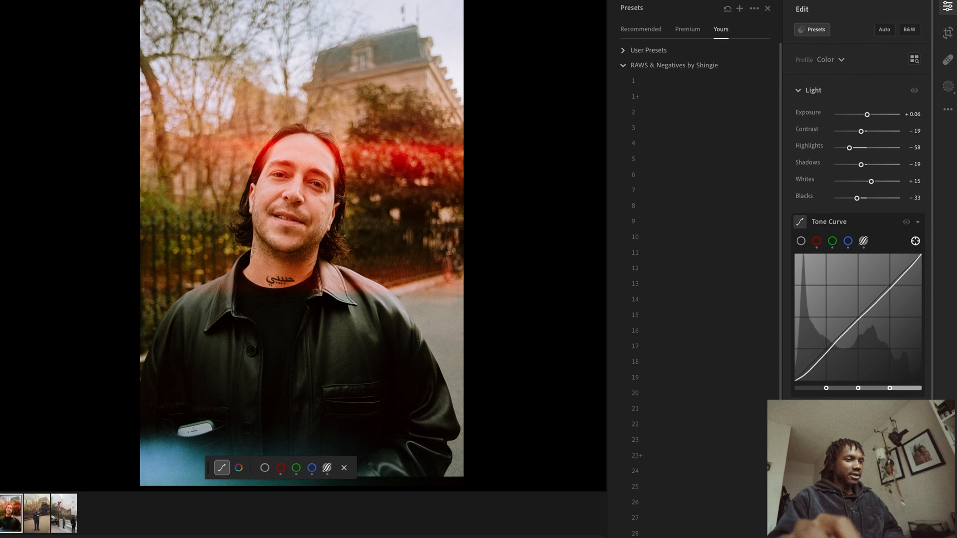
# Toggle between the edited and original versions of the portrait to compare them
pyautogui.press('\\')
pyautogui.press('\\')
pyautogui.press('\\')
pyautogui.press('\\')
pyautogui.press('\\')
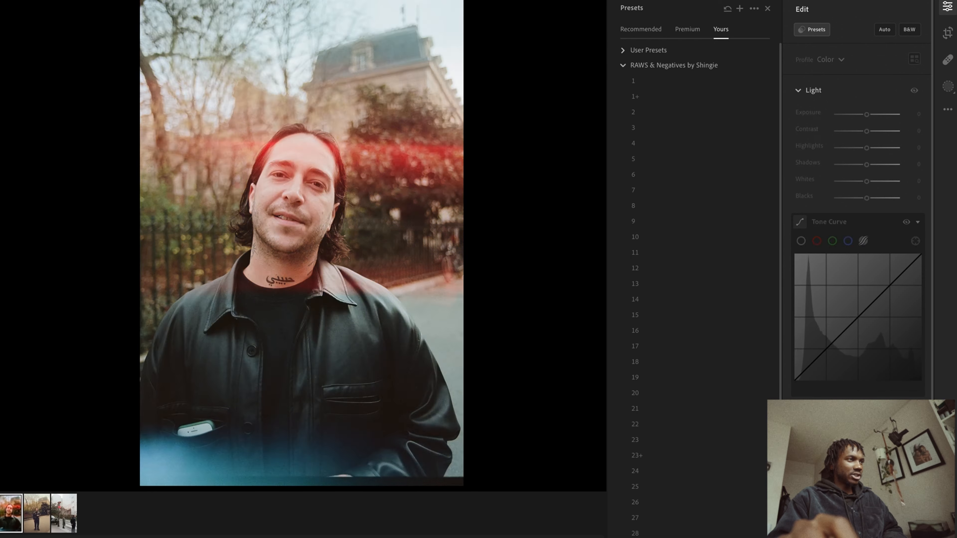
pyautogui.press('\\')
pyautogui.press('\\')
pyautogui.press('\\')
pyautogui.press('\\')
pyautogui.press('\\')
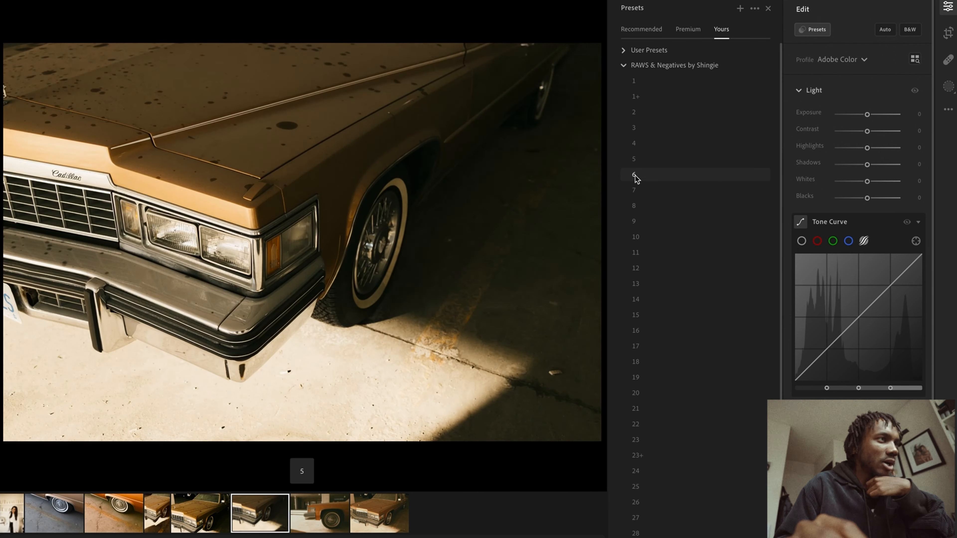
# Try several RAWS & Negatives presets on the car photo
pyautogui.click(639, 190)
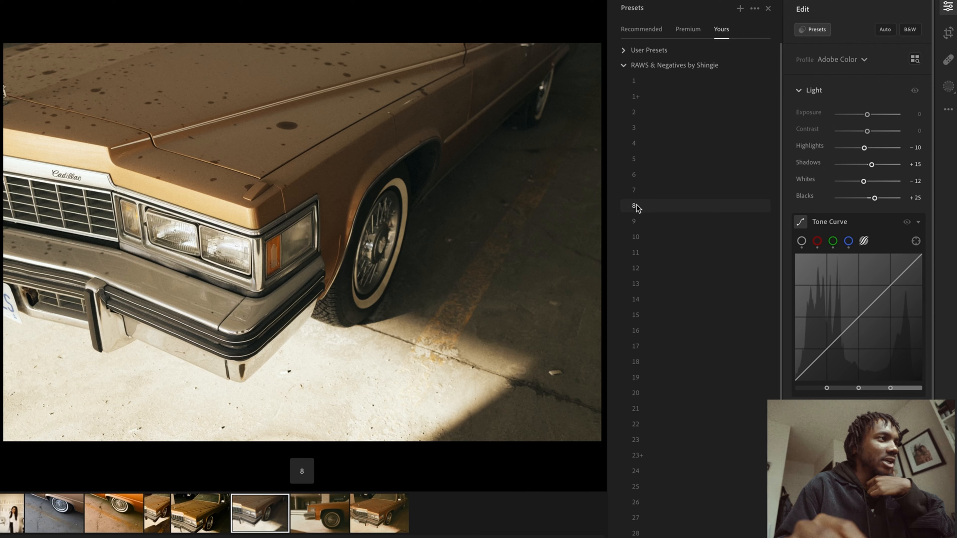
pyautogui.click(636, 235)
pyautogui.click(631, 268)
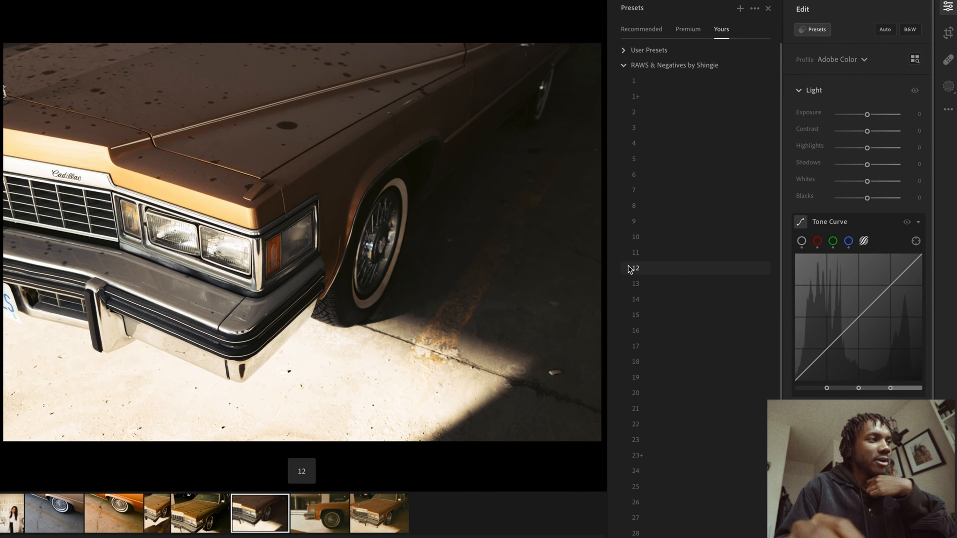
pyautogui.scroll(-5, 676, 364)
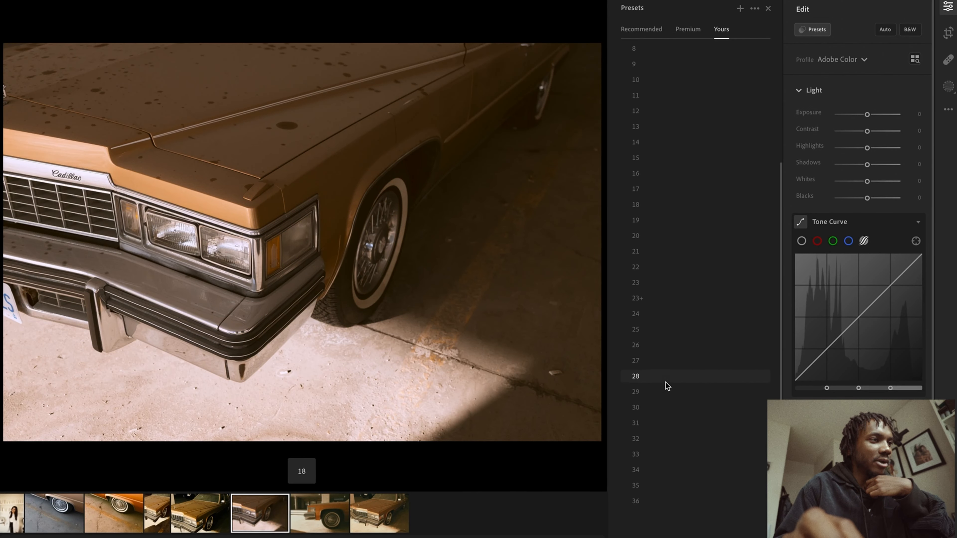
pyautogui.click(662, 501)
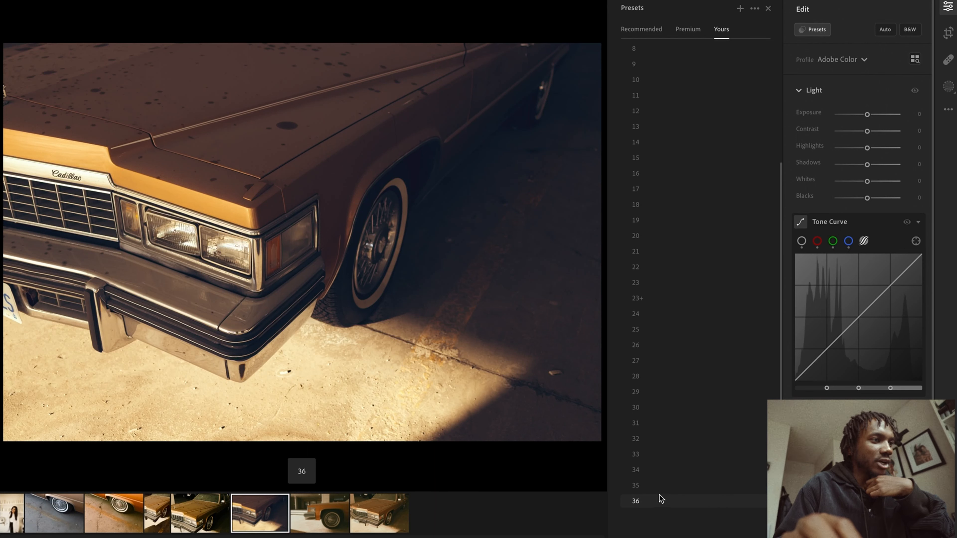
pyautogui.click(669, 426)
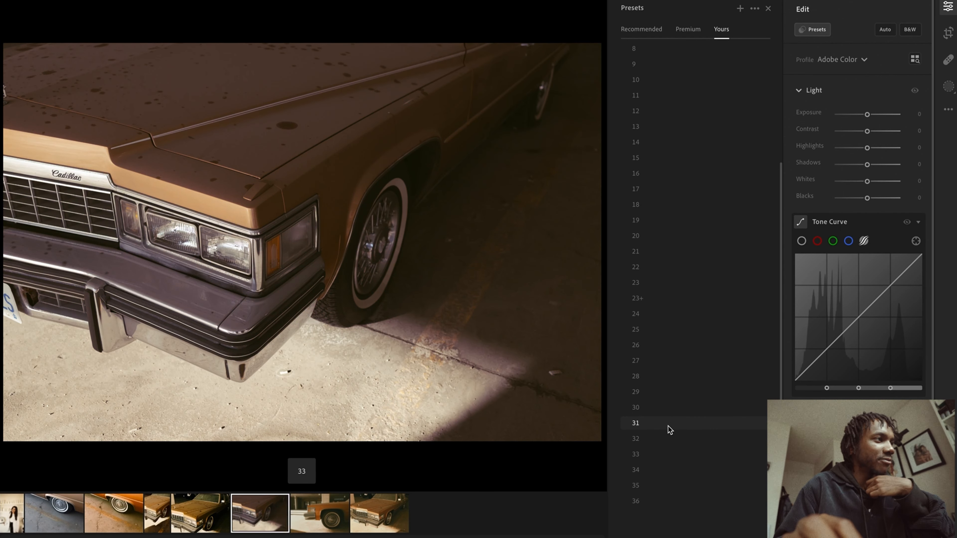
pyautogui.click(669, 392)
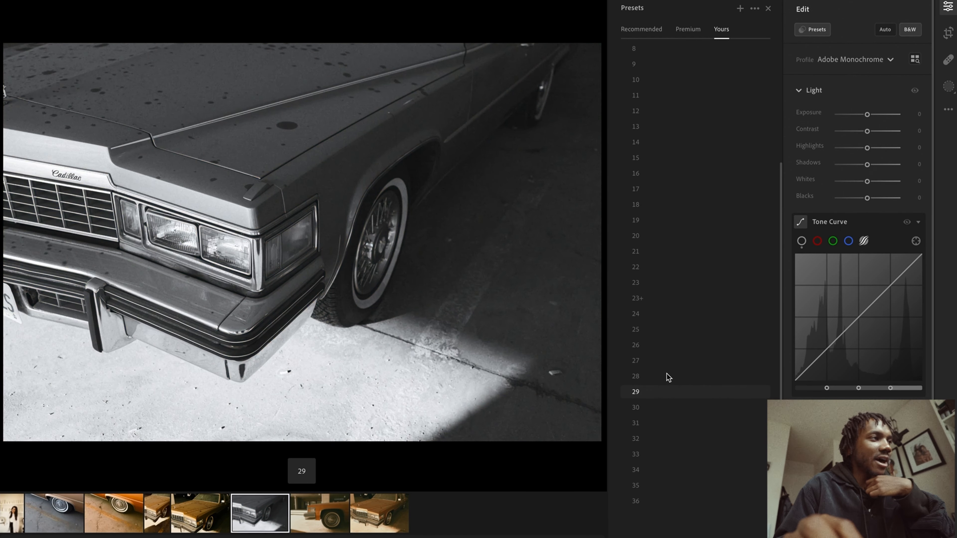
pyautogui.click(668, 377)
pyautogui.click(665, 363)
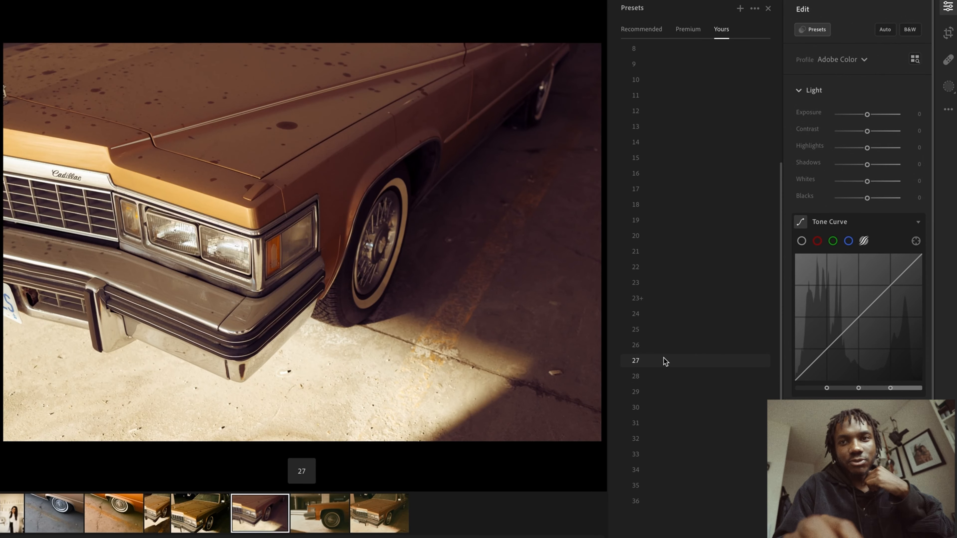
pyautogui.click(657, 251)
pyautogui.click(658, 189)
pyautogui.click(660, 140)
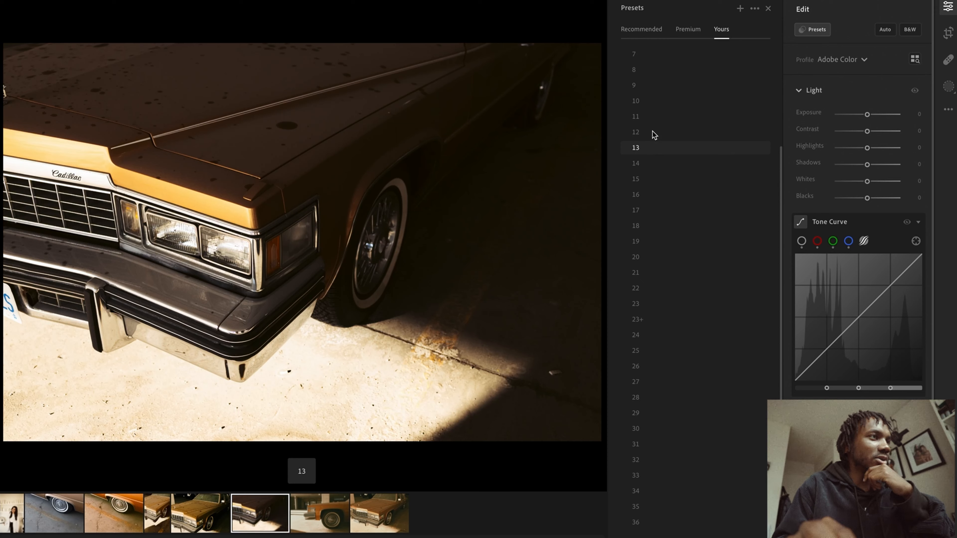
# Apply preset 2 to the car photo at an Amount of 104 and raise Exposure to +0.82
pyautogui.scroll(4, 646, 151)
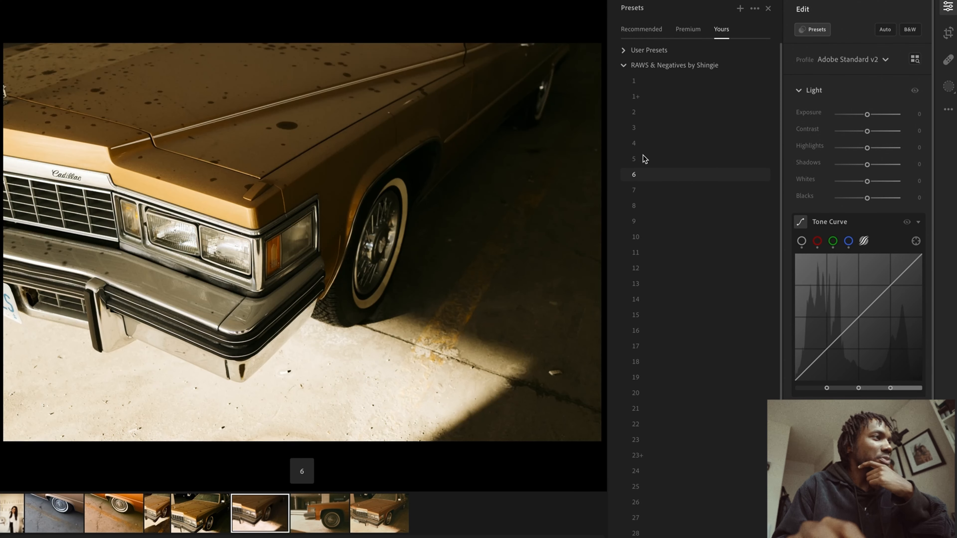
pyautogui.click(649, 132)
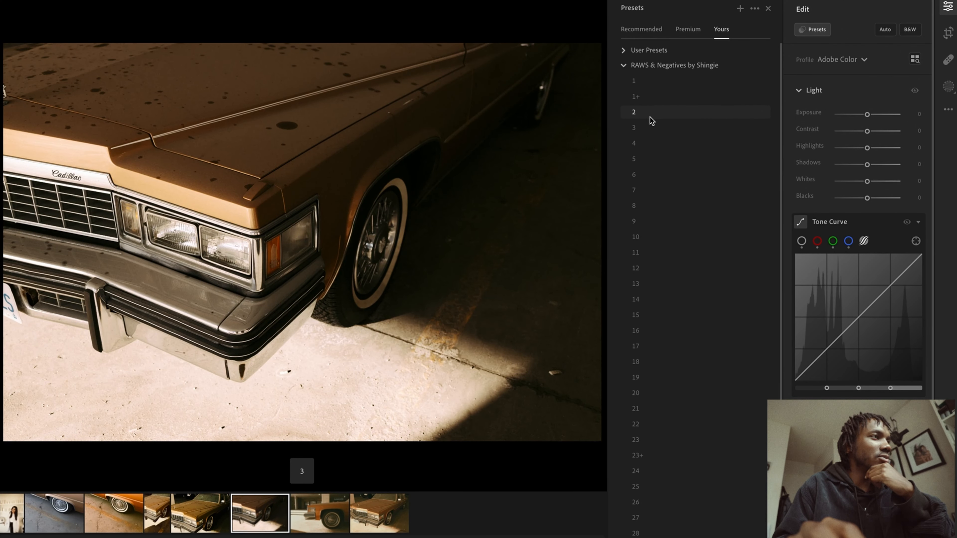
pyautogui.click(652, 114)
pyautogui.click(653, 115)
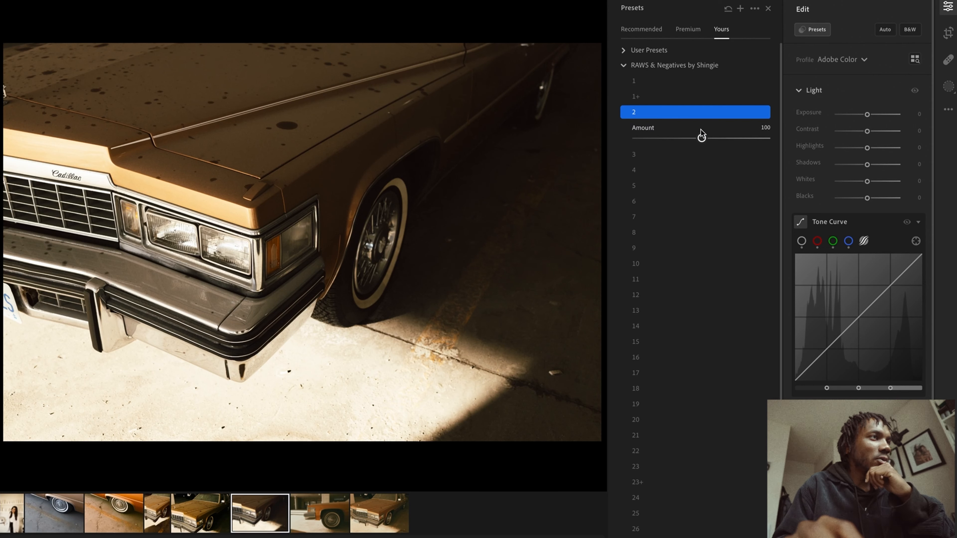
pyautogui.moveTo(702, 139)
pyautogui.mouseDown()
pyautogui.moveTo(751, 139)
pyautogui.moveTo(654, 138)
pyautogui.moveTo(733, 138)
pyautogui.moveTo(705, 138)
pyautogui.mouseUp()
pyautogui.moveTo(870, 117); pyautogui.dragTo(876, 118)
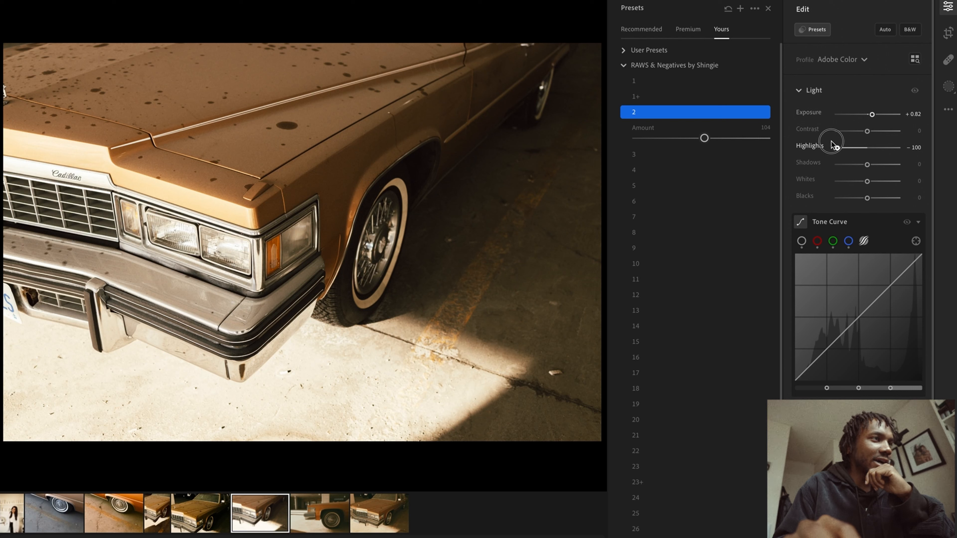
# Adjust the Light sliders to Exposure +0.94, Contrast -19, Highlights -73, Shadows -28, Whites -10 and Blacks -30
pyautogui.moveTo(834, 146); pyautogui.dragTo(844, 147)
pyautogui.moveTo(867, 182)
pyautogui.mouseDown()
pyautogui.moveTo(845, 181)
pyautogui.moveTo(854, 181)
pyautogui.moveTo(839, 197)
pyautogui.moveTo(858, 198)
pyautogui.mouseUp()
pyautogui.moveTo(868, 164); pyautogui.dragTo(859, 165)
pyautogui.doubleClick(854, 183)
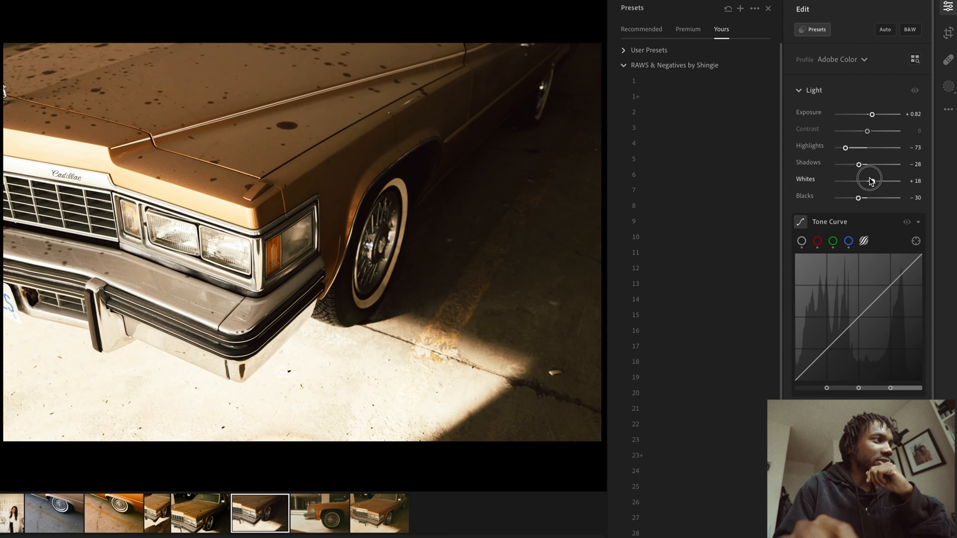
pyautogui.moveTo(873, 115); pyautogui.dragTo(863, 135)
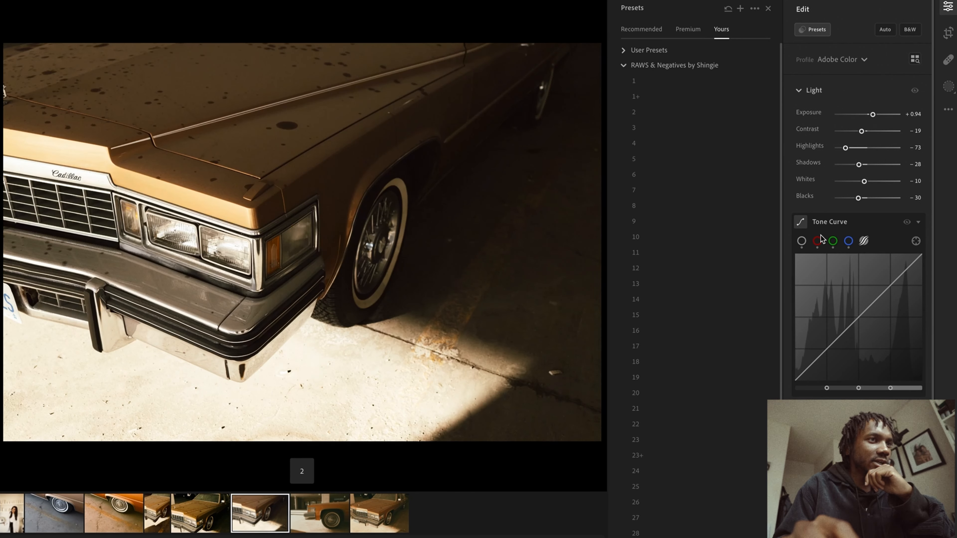
# With the tone curve's targeted adjustment tool, drag on the hood, tire and bumper to reshape the curve into a contrast curve
pyautogui.click(916, 241)
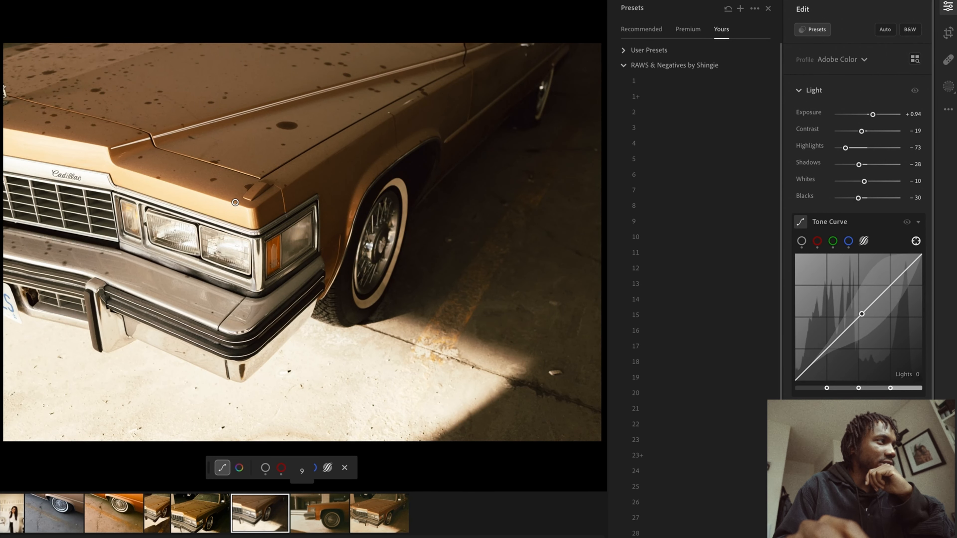
pyautogui.moveTo(233, 201); pyautogui.dragTo(239, 201)
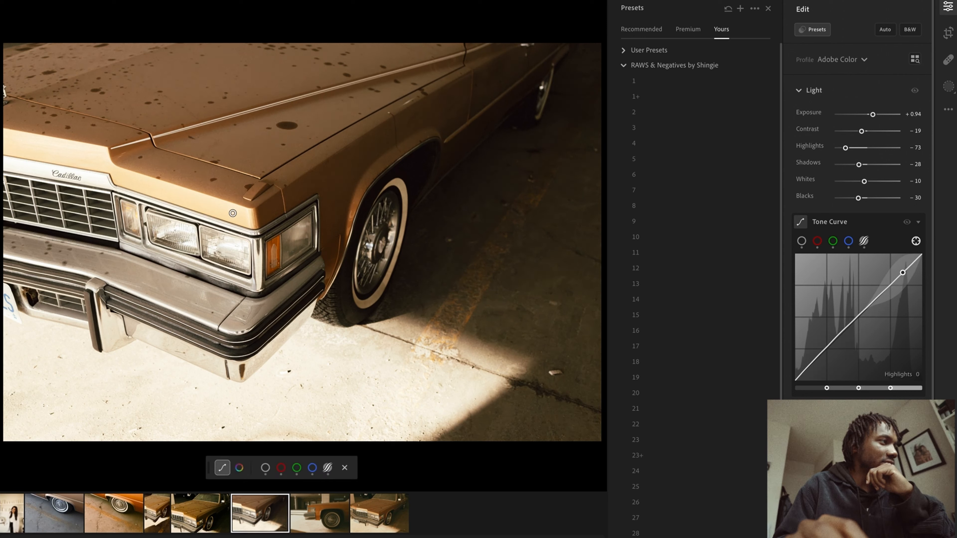
pyautogui.moveTo(414, 271); pyautogui.dragTo(392, 267)
pyautogui.moveTo(161, 287); pyautogui.dragTo(150, 288)
pyautogui.moveTo(196, 202)
pyautogui.mouseDown()
pyautogui.moveTo(168, 203)
pyautogui.moveTo(194, 203)
pyautogui.mouseUp()
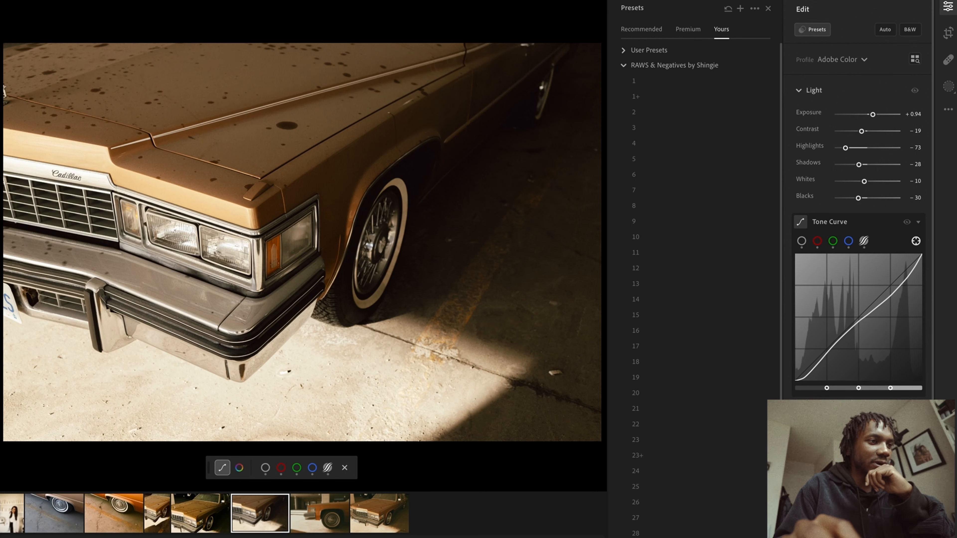
# Toggle repeatedly between the edited and original versions of the car photo to compare them
pyautogui.press('\\')
pyautogui.press('\\')
pyautogui.press('\\')
pyautogui.press('\\')
pyautogui.press('\\')
pyautogui.press('\\')
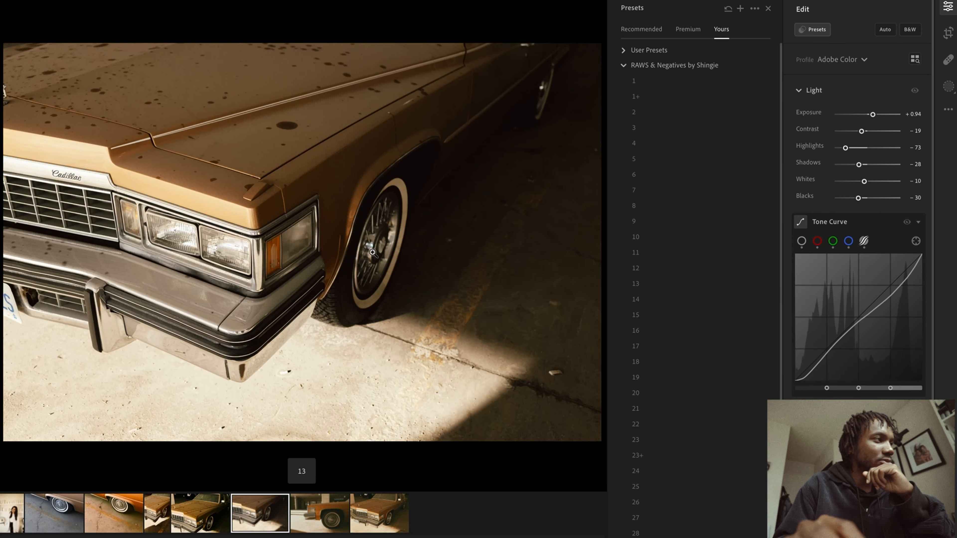
pyautogui.scroll(-5, 866, 194)
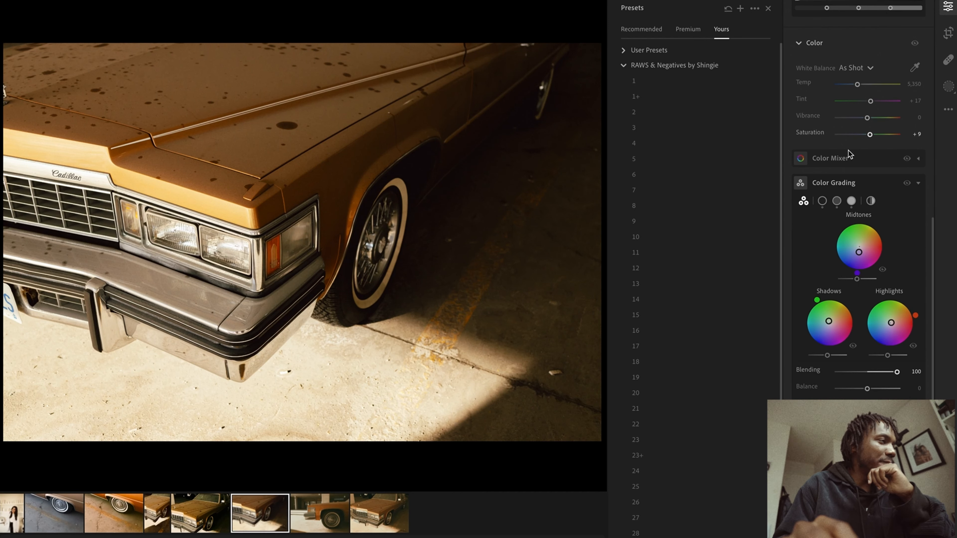
pyautogui.press('2')
pyautogui.press('\\')
pyautogui.press('\\')
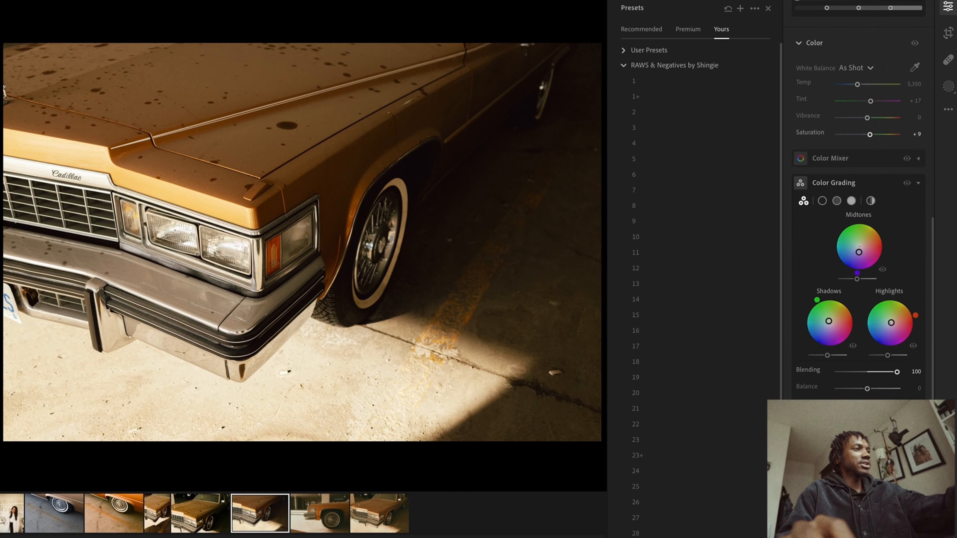
pyautogui.press('\\')
pyautogui.press('\\')
pyautogui.press('\\')
pyautogui.press('\\')
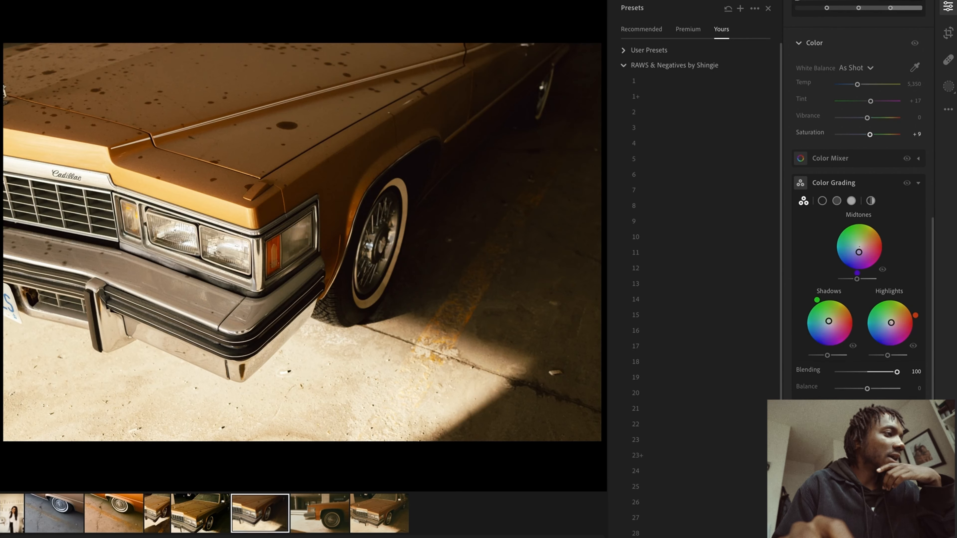